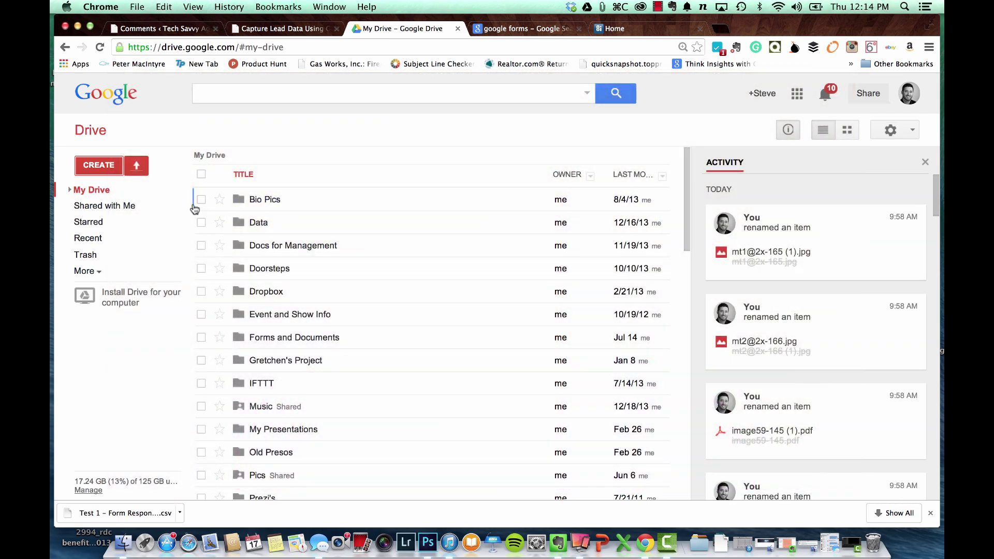
- Create a new form titled 'Buyer Q', keeping the Default theme
left_click(98, 166)
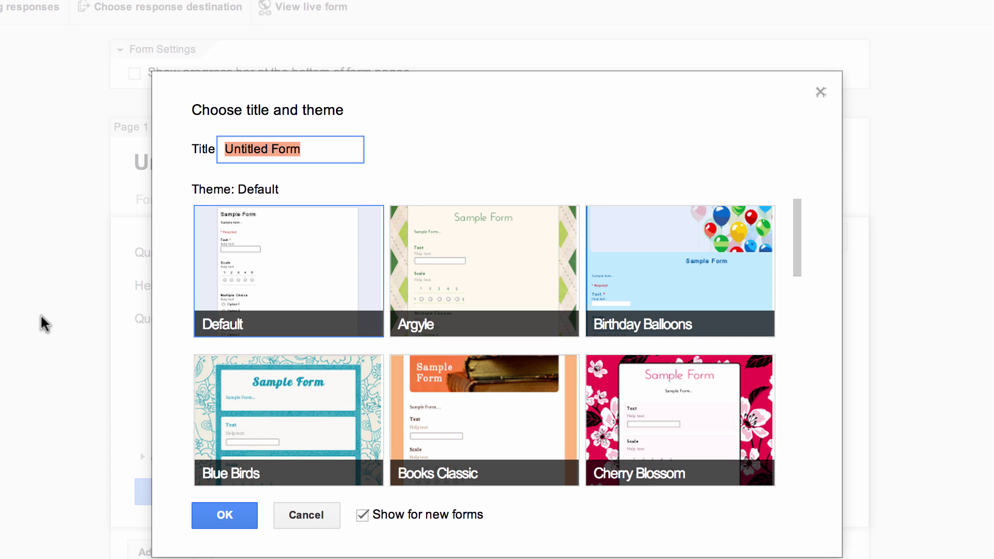
type("Buyer Q")
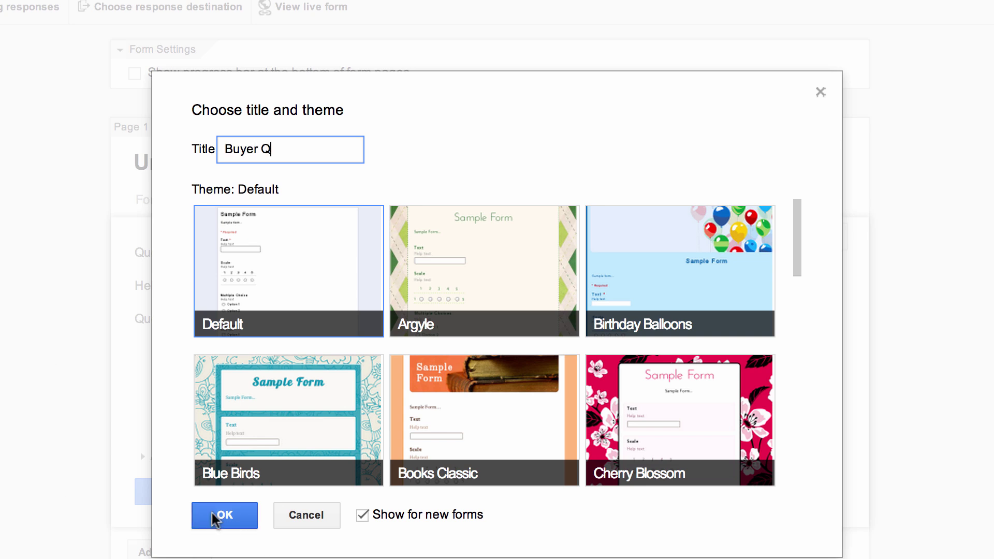
scroll(489, 364, "down", 10)
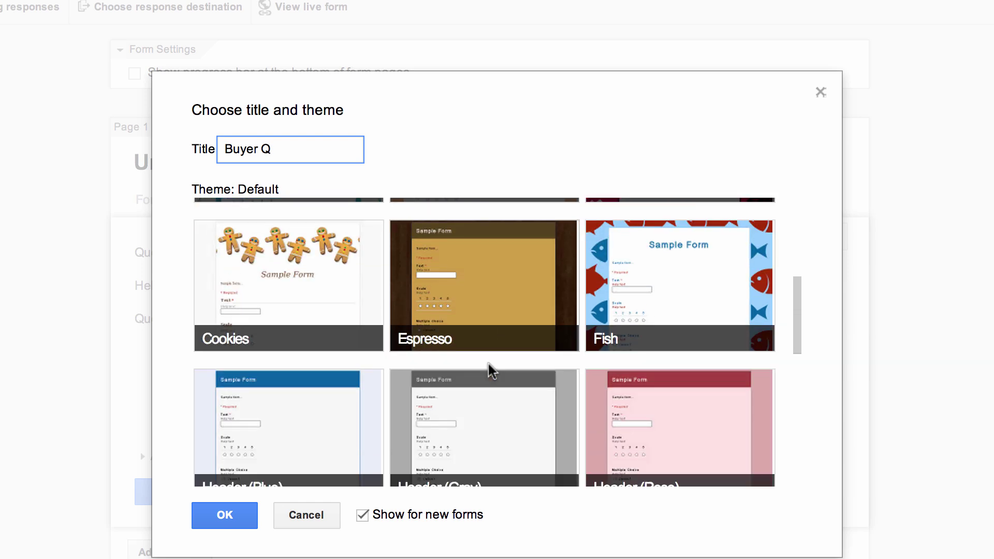
scroll(488, 362, "down", 4)
scroll(487, 361, "up", 2)
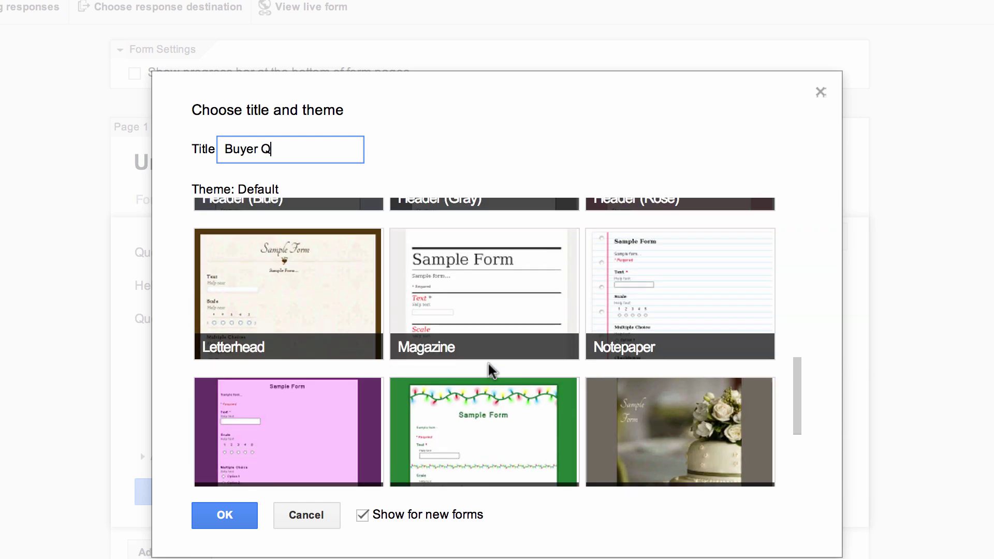
scroll(726, 272, "up", 1)
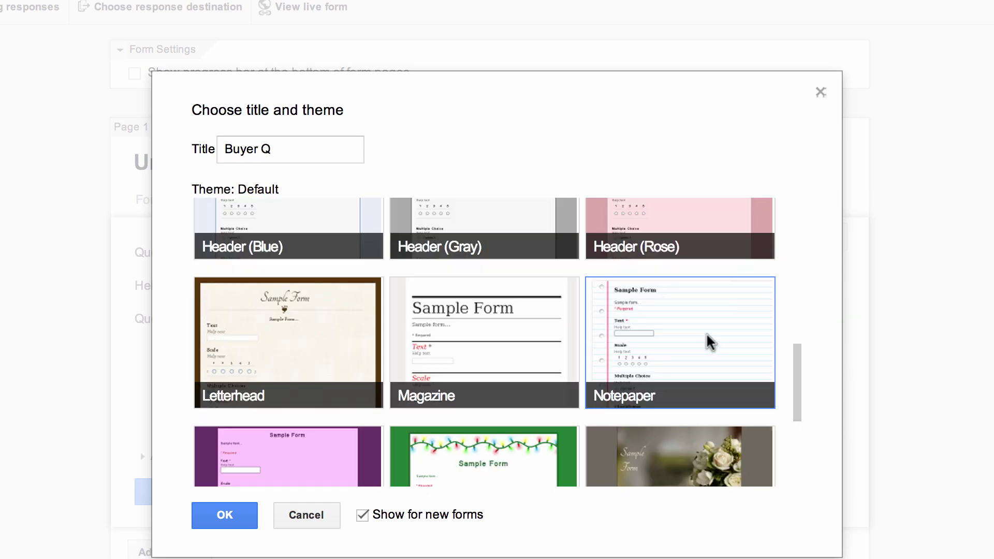
left_click(219, 516)
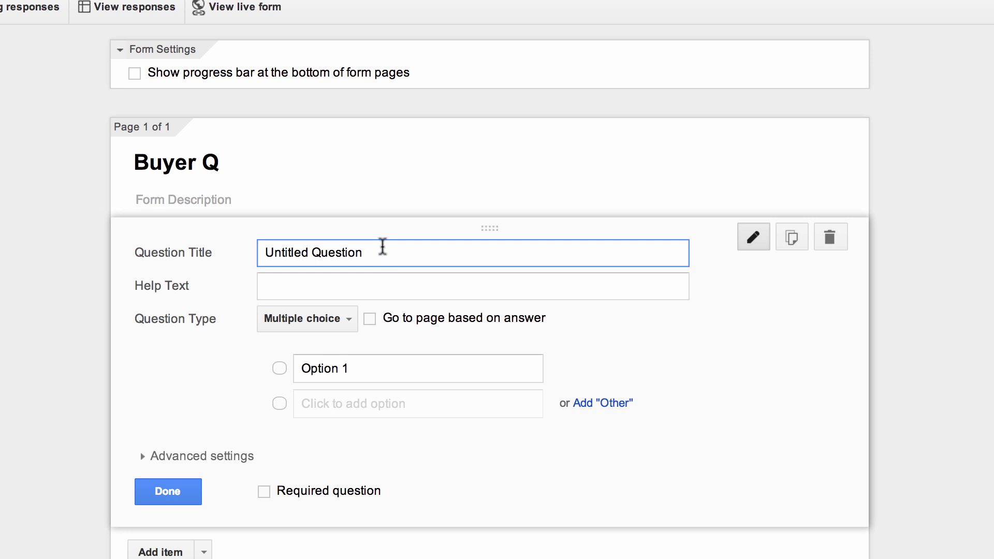
- Rename the first question to 'First Name' and make it a Text question
left_click_drag(383, 253, 247, 255)
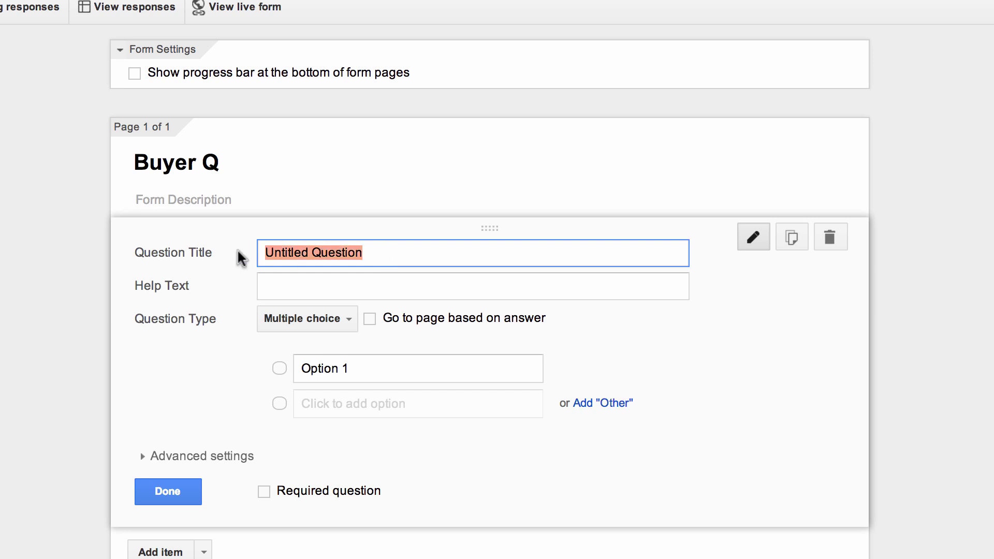
type("First ")
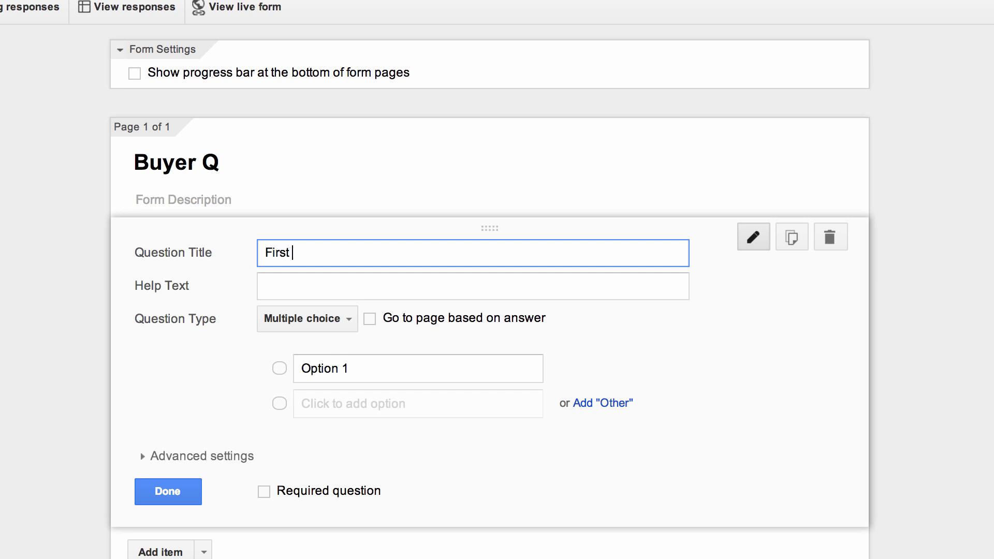
type("Name")
left_click(336, 320)
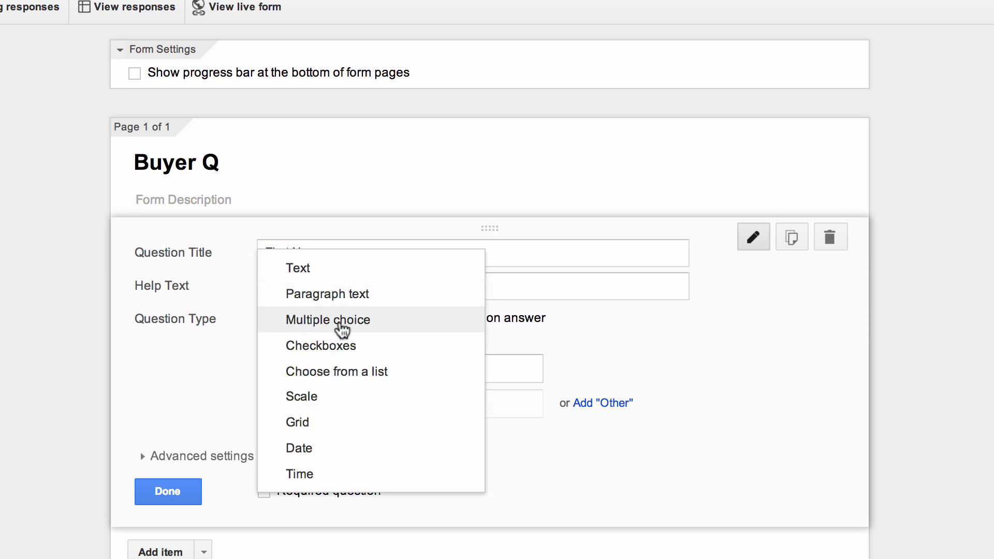
left_click(316, 273)
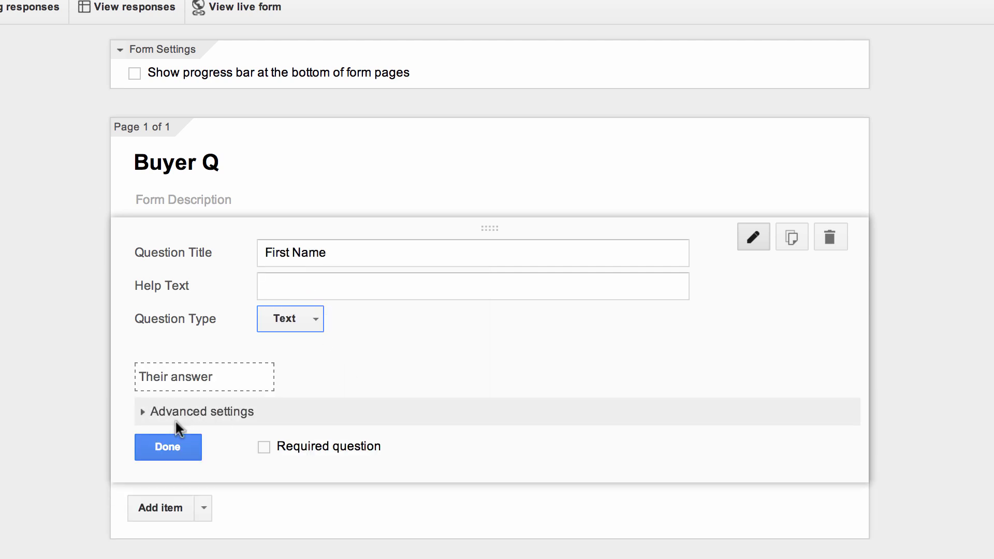
left_click(160, 446)
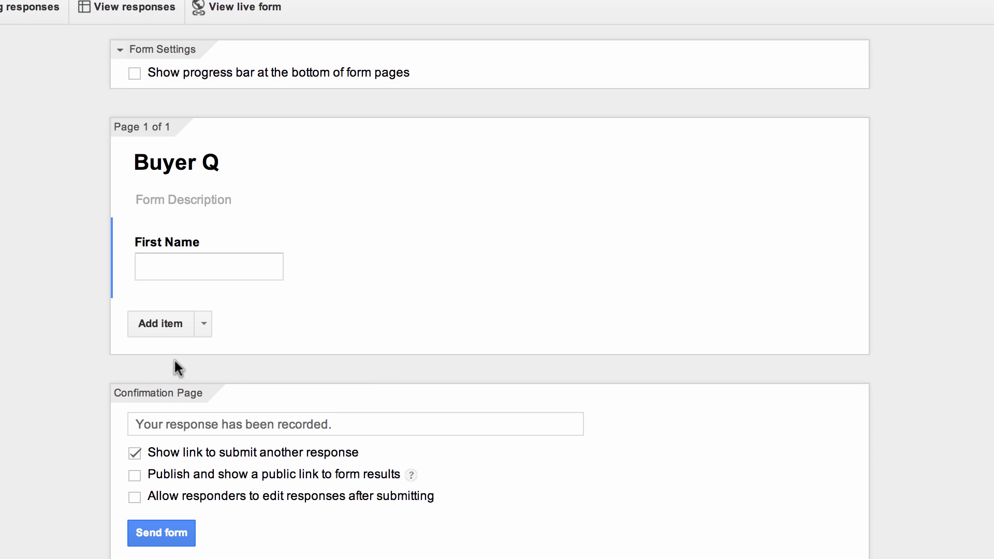
- Add a 'Last Name' question after First Name and start a third blank question
left_click(154, 326)
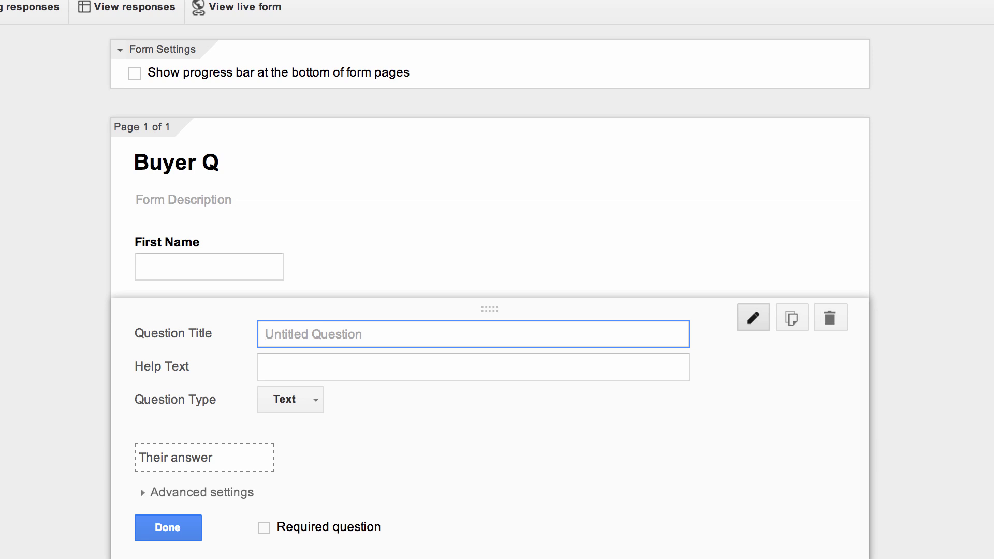
type("Last Name")
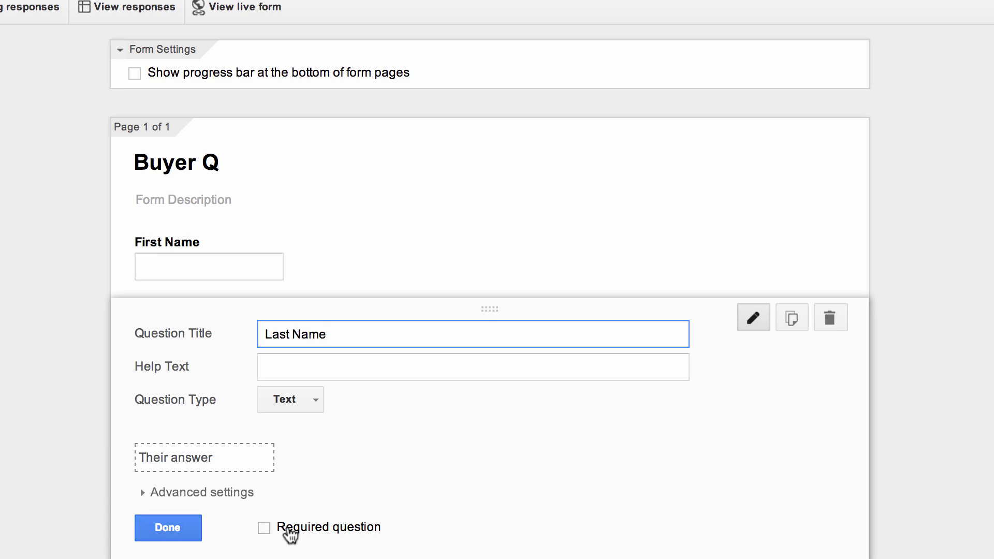
left_click(182, 529)
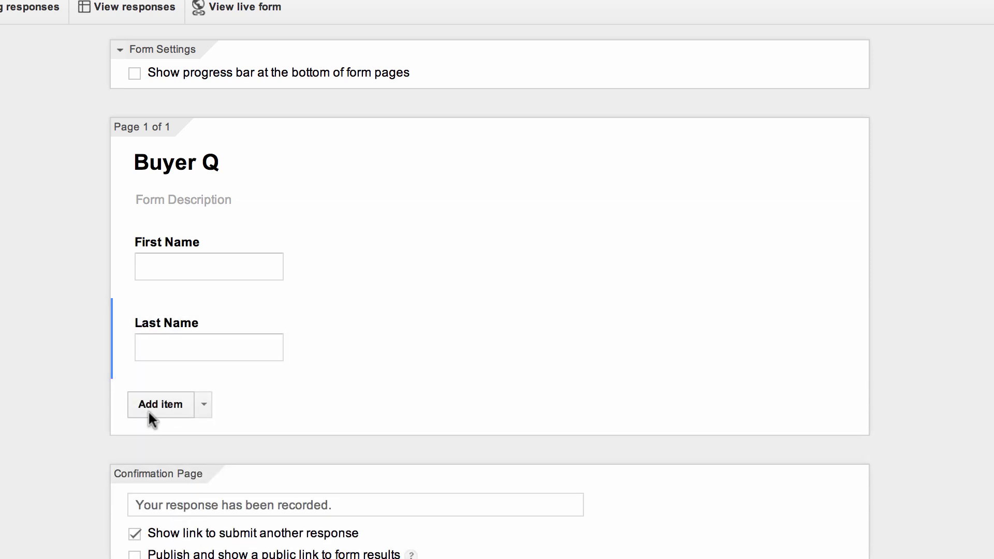
left_click(148, 406)
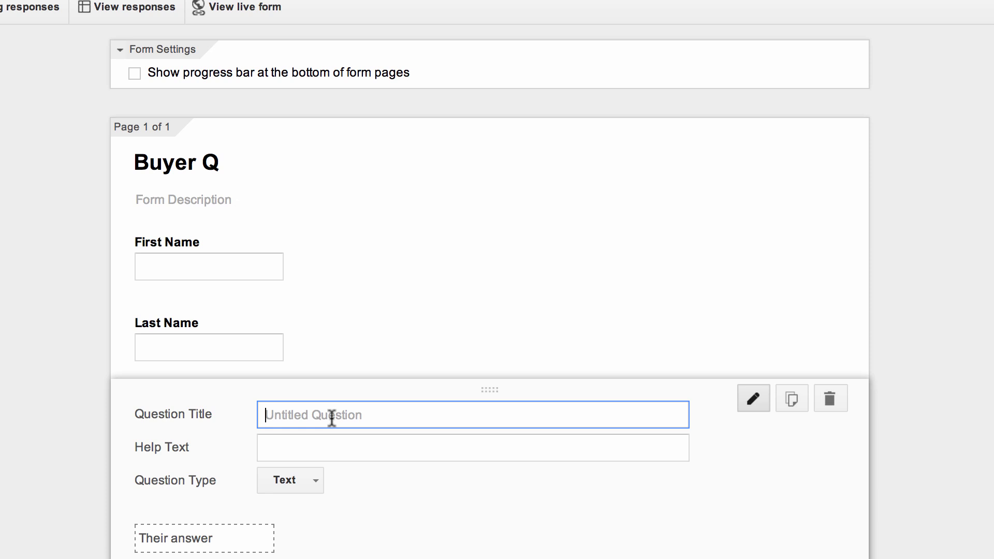
- Make the third question a Paragraph text item titled 'When are you planning on moving?'
type("When are you ")
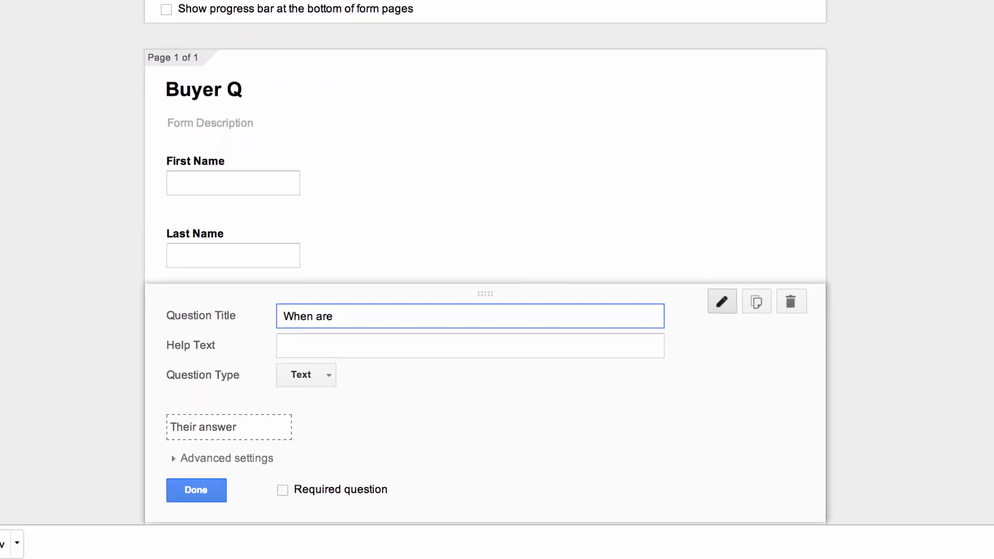
type("plannin")
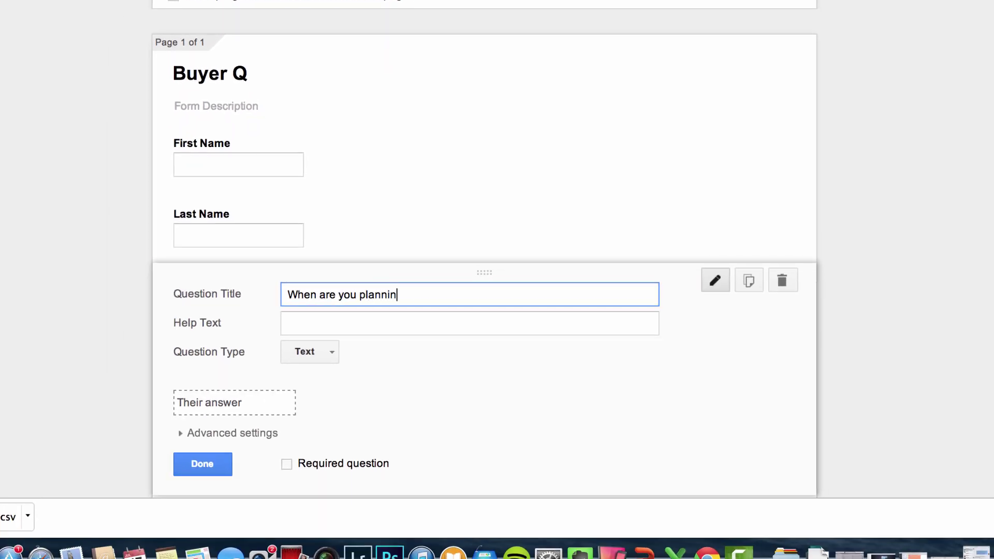
type("g on moving?")
left_click(324, 351)
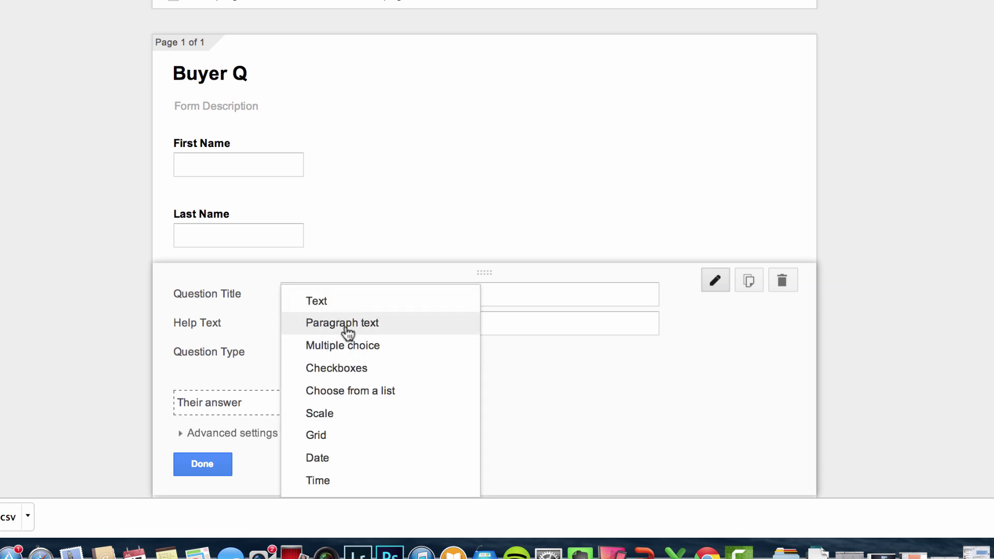
left_click(348, 330)
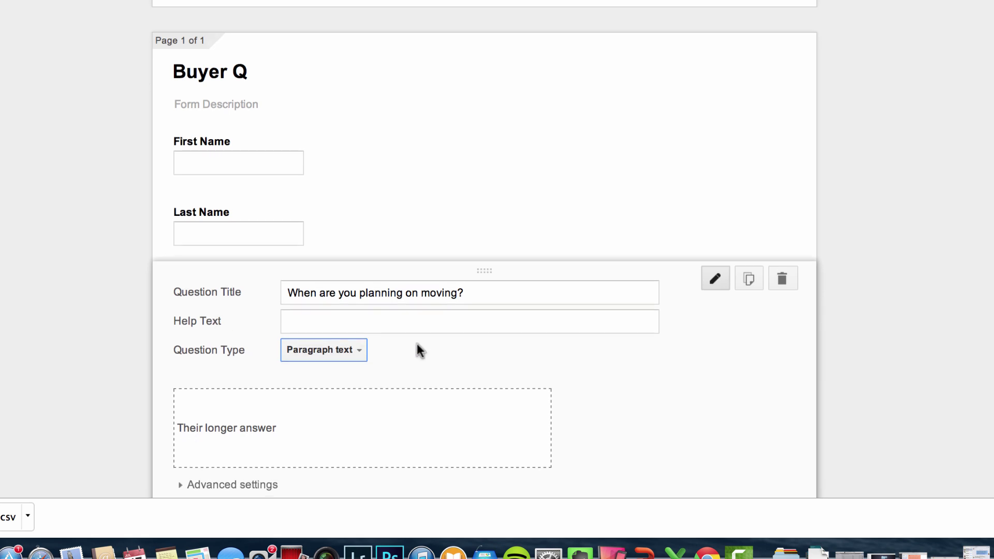
scroll(419, 345, "down", 2)
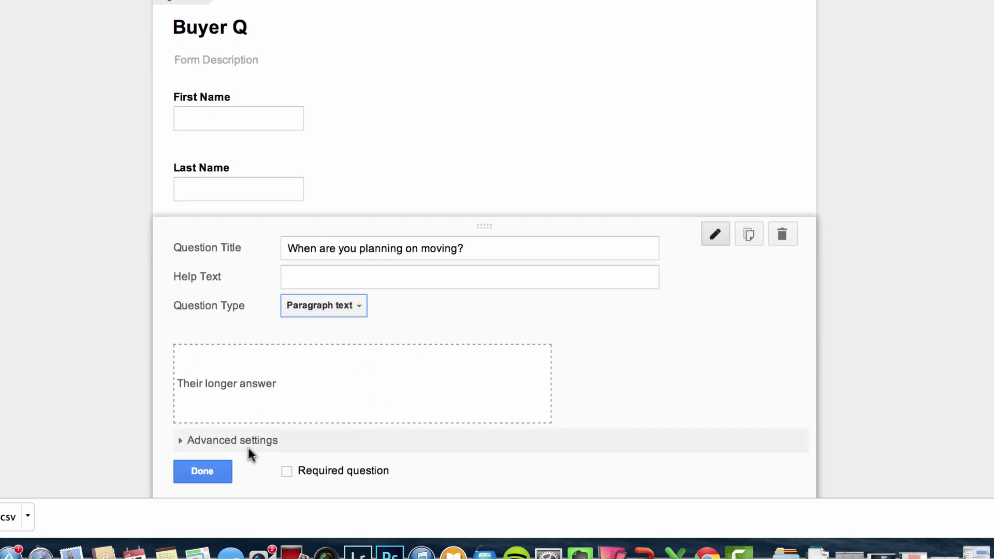
left_click(206, 472)
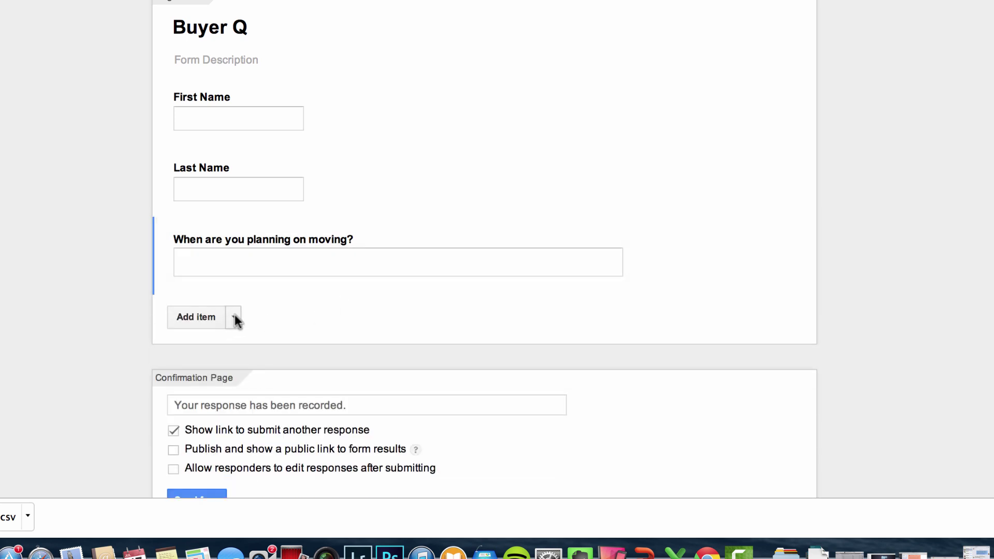
- Add a fourth question titled 'Multiple' as a multiple-choice item
left_click(196, 317)
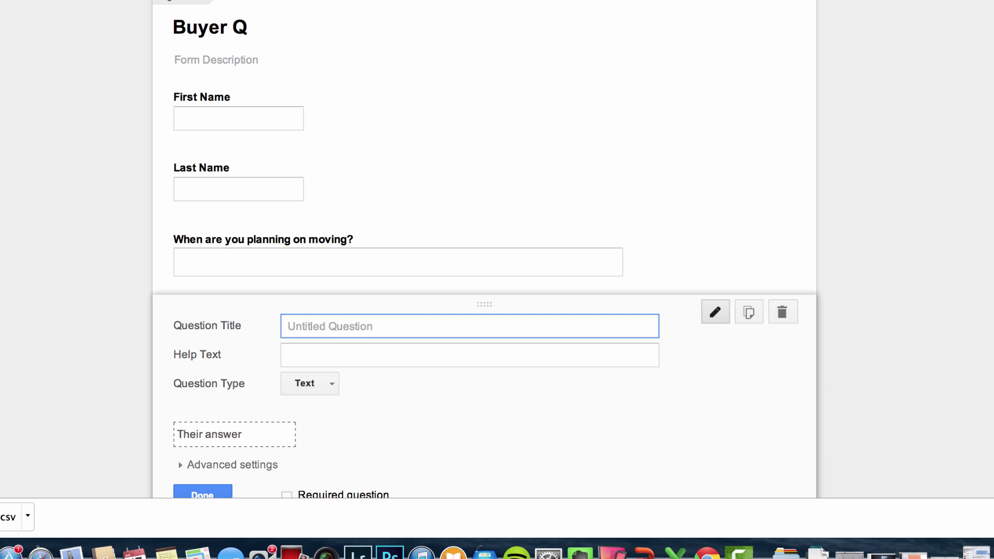
type("Multip;")
key("BackSpace")
key("BackSpace")
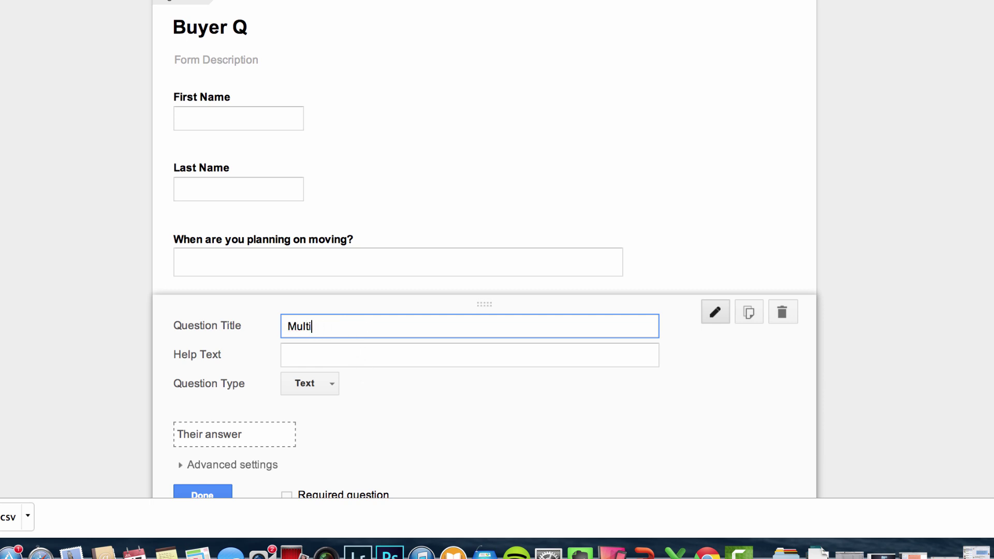
type("ple")
scroll(468, 352, "down", 3)
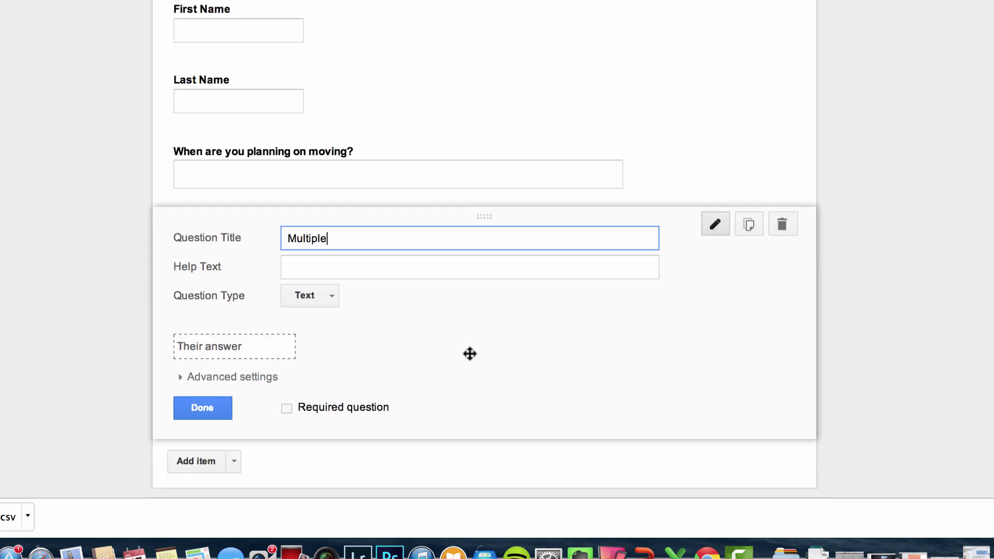
left_click(330, 296)
left_click(339, 341)
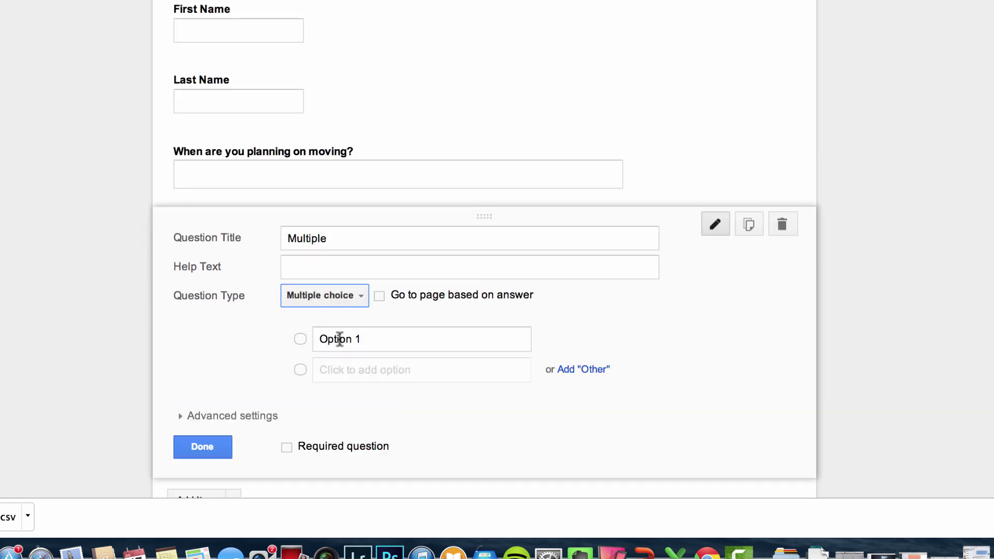
- Give the Multiple question five answer choices, Option 1 through Option 5, and save it
left_click(379, 341)
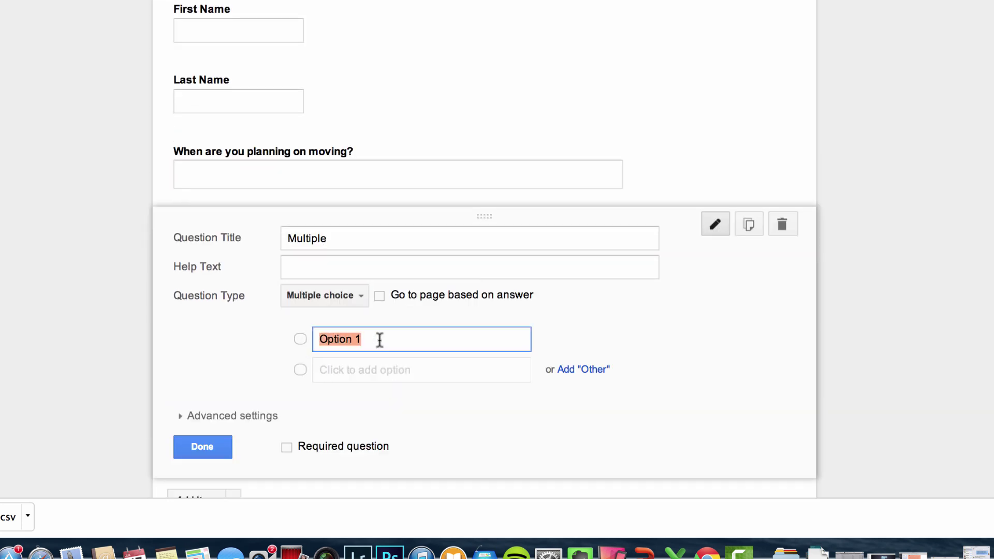
left_click(346, 371)
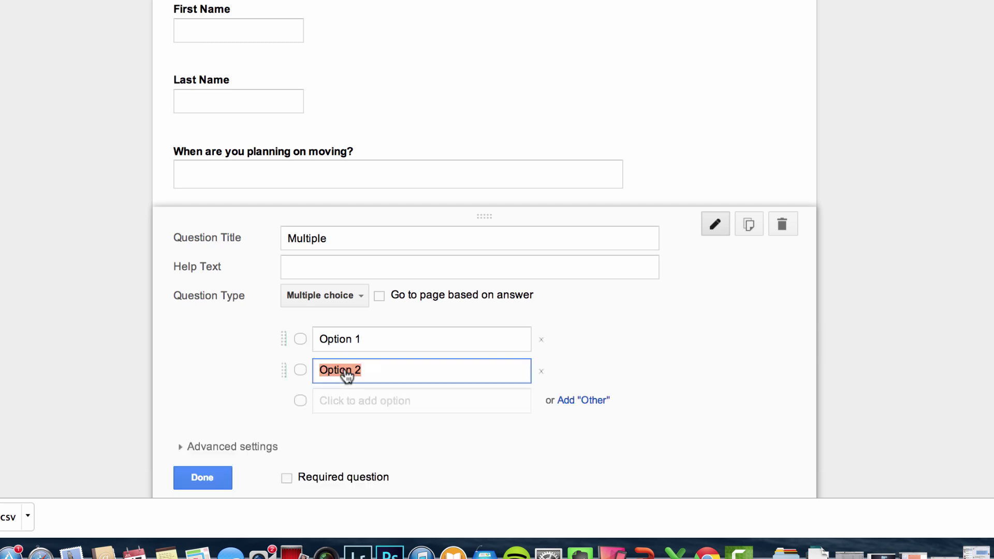
left_click(382, 371)
left_click(395, 409)
left_click(333, 438)
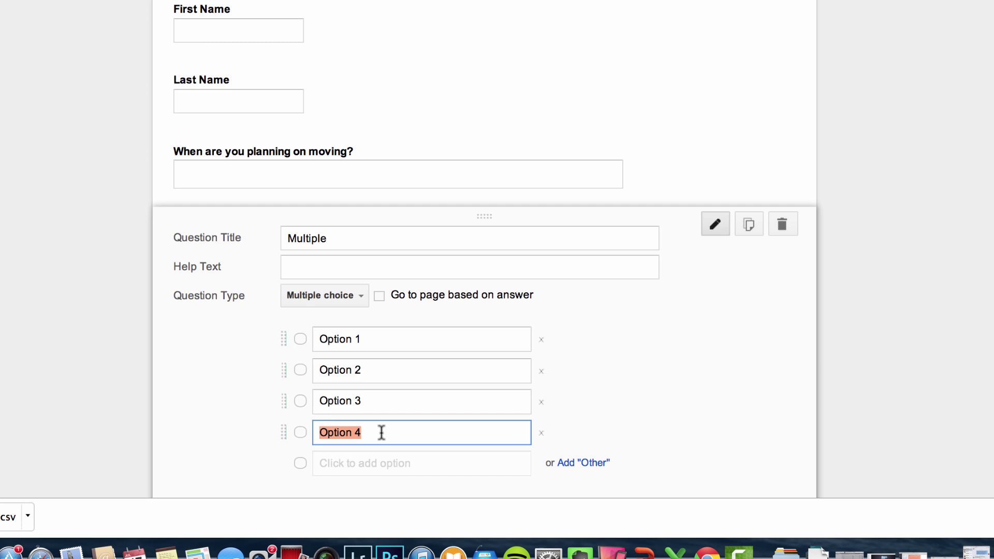
left_click(344, 465)
scroll(380, 425, "down", 3)
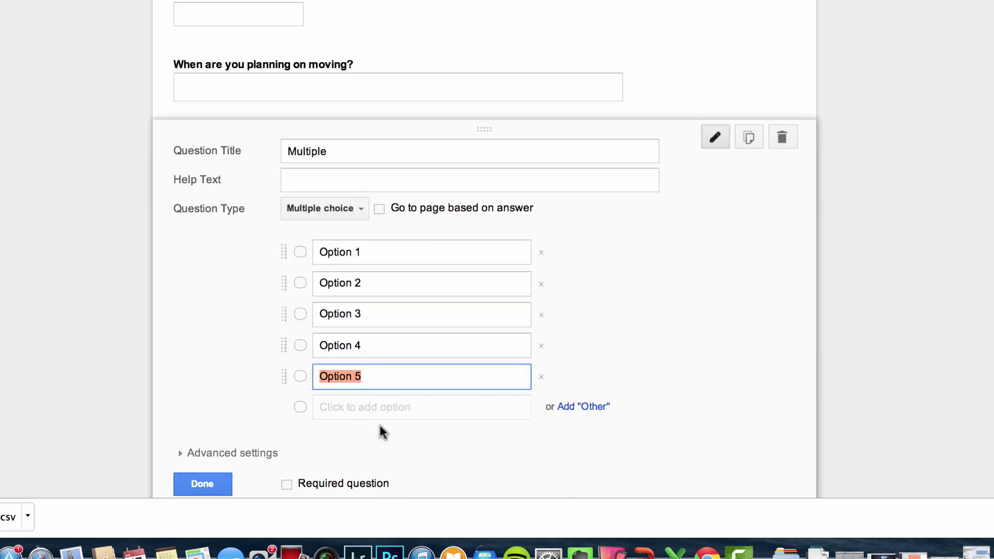
scroll(491, 378, "down", 2)
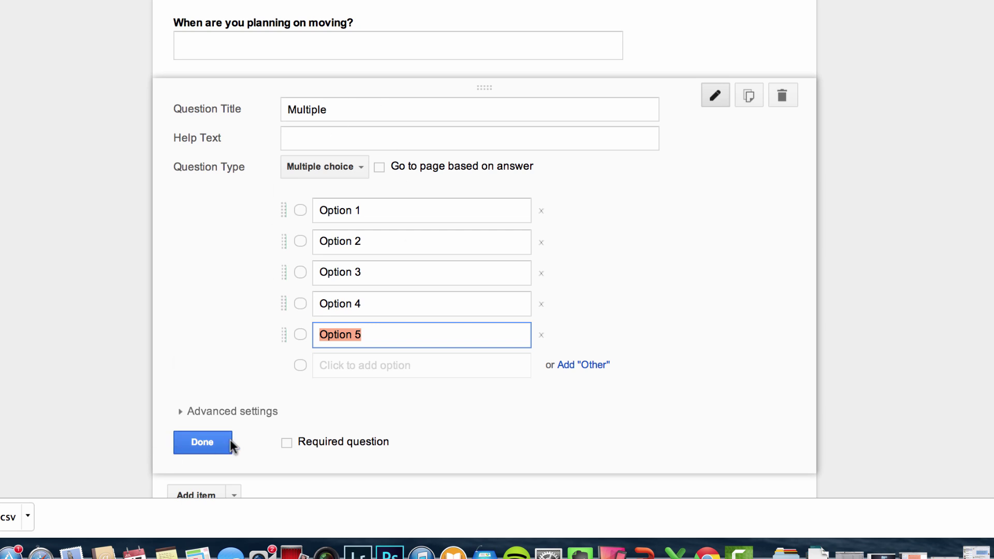
left_click(202, 442)
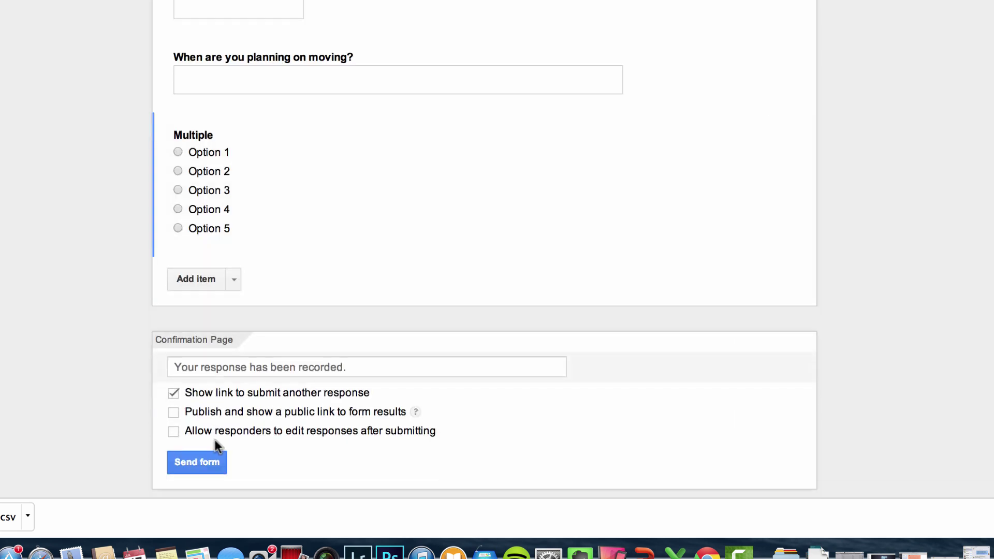
scroll(526, 193, "up", 5)
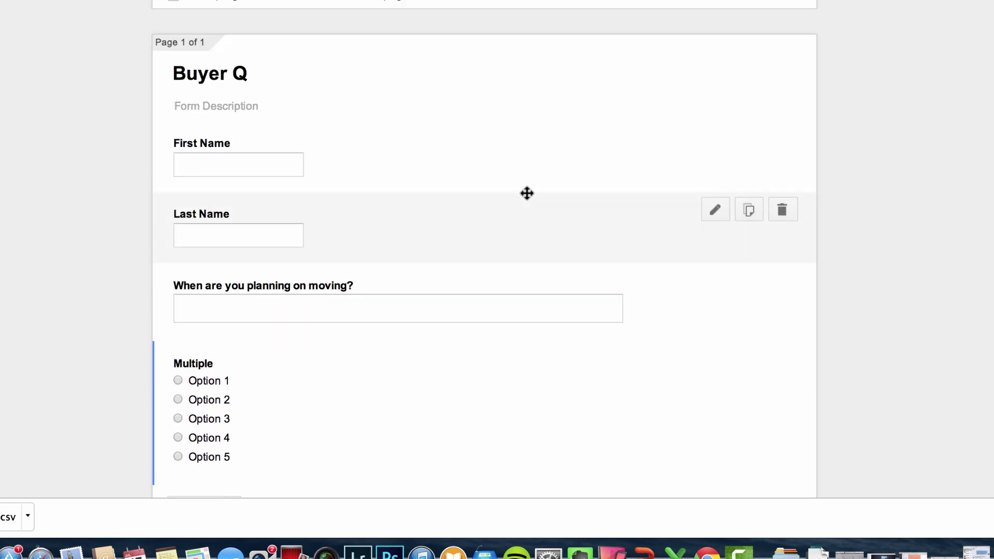
- Turn off 'Show link to submit another response' on the confirmation page
scroll(526, 193, "down", 4)
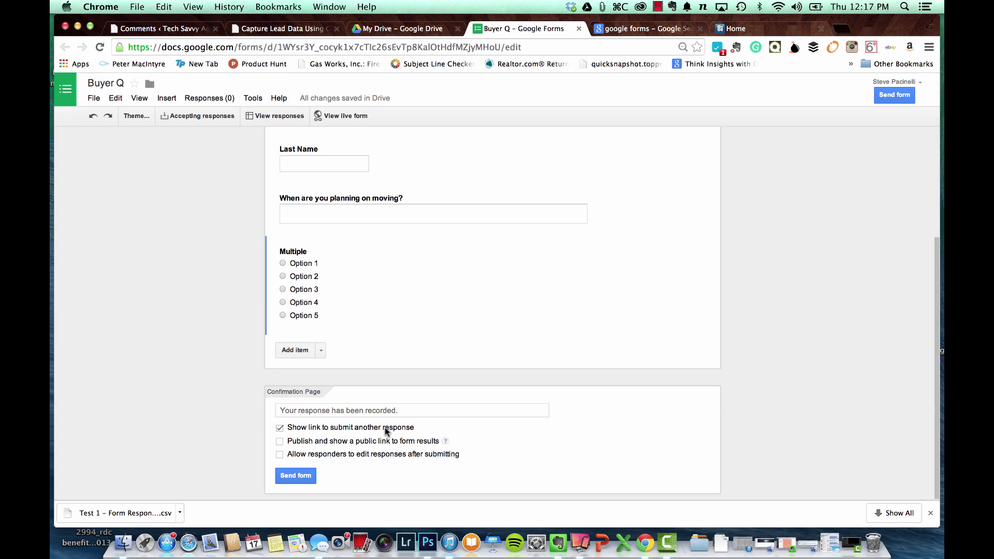
left_click(280, 427)
- Scroll back up through the live Buyer Q form to review its questions
scroll(387, 418, "up", 6)
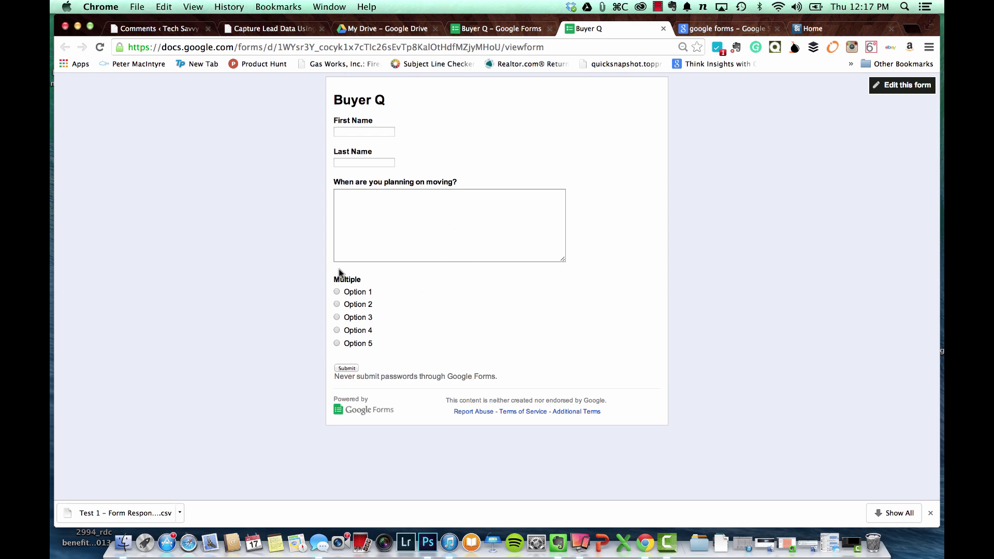
- Apply the Header (Gray) theme to the Buyer Q form
left_click(496, 28)
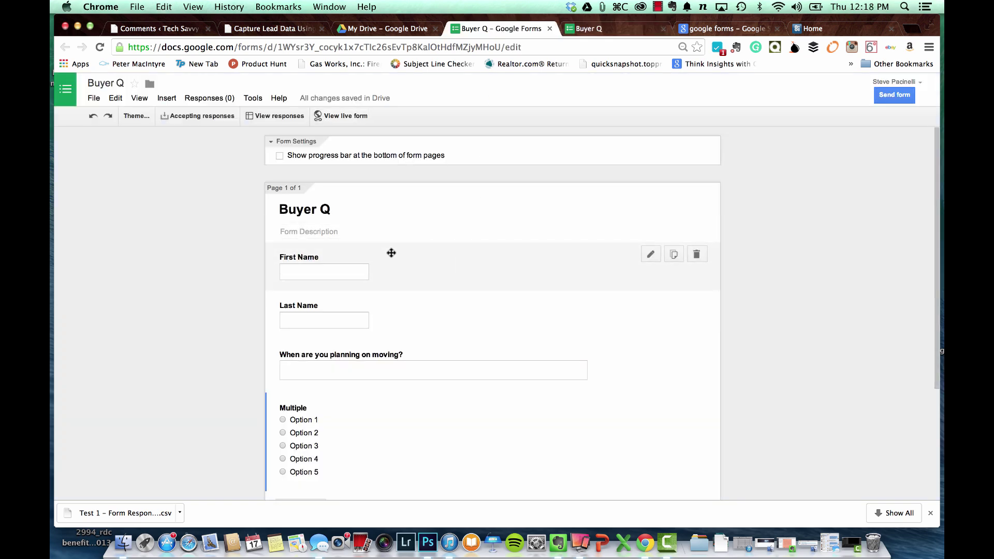
left_click(135, 119)
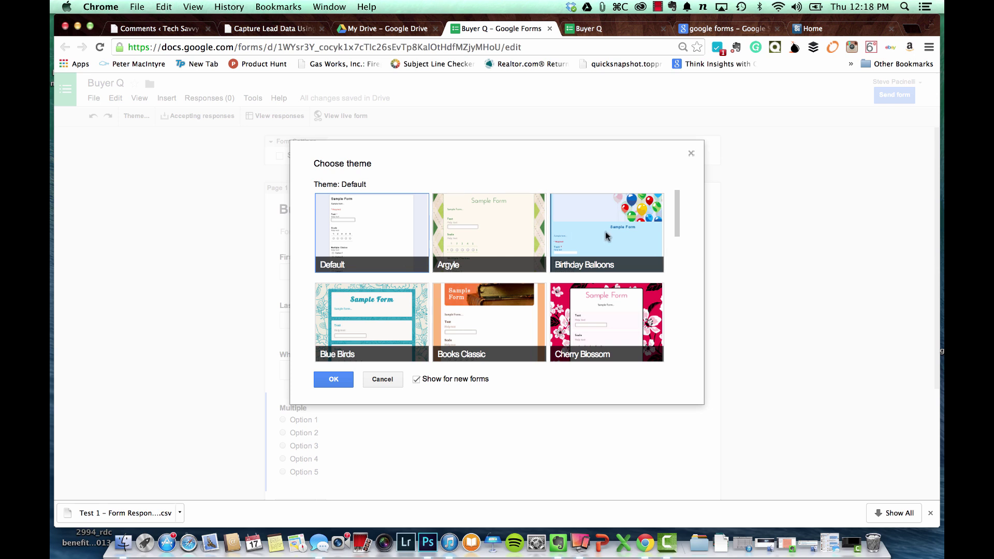
scroll(542, 330, "down", 5)
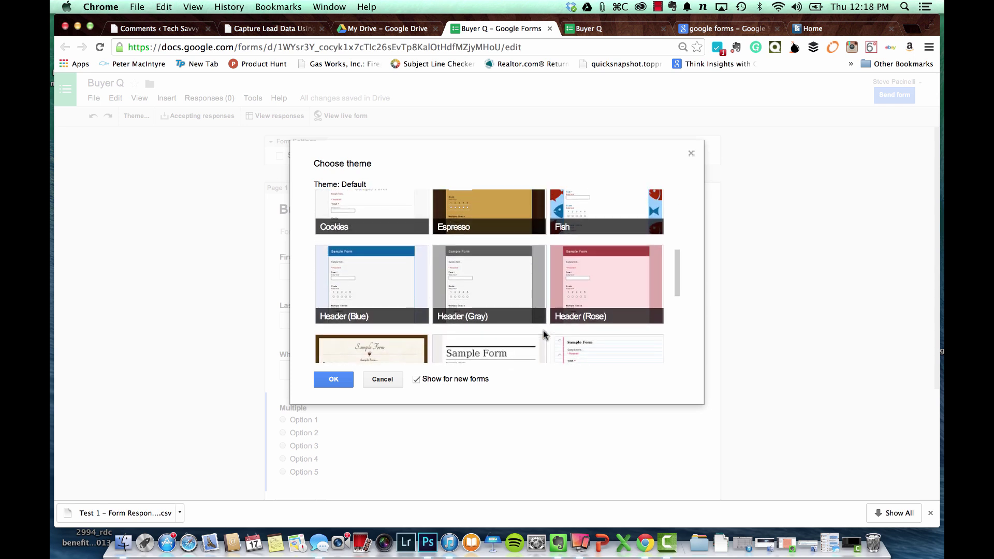
left_click(497, 273)
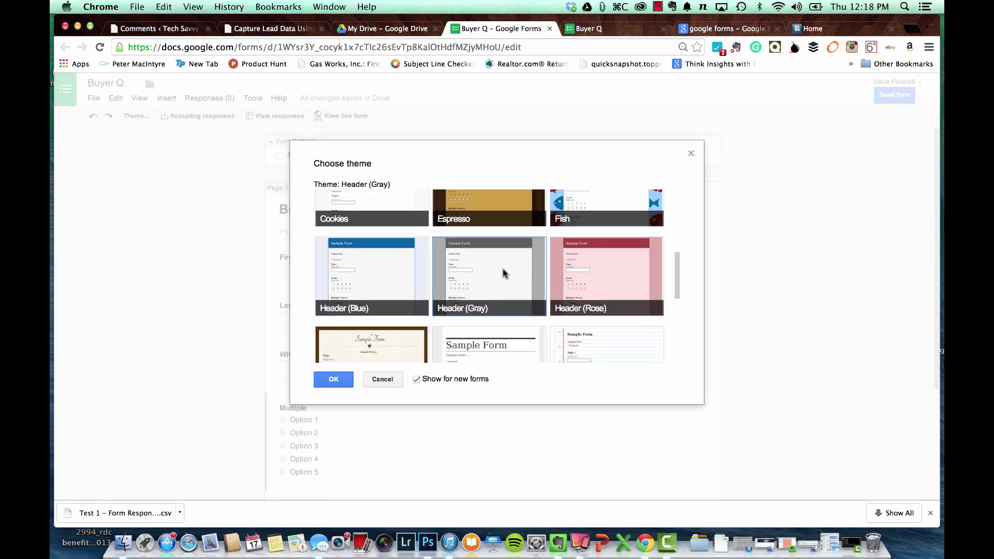
left_click(331, 378)
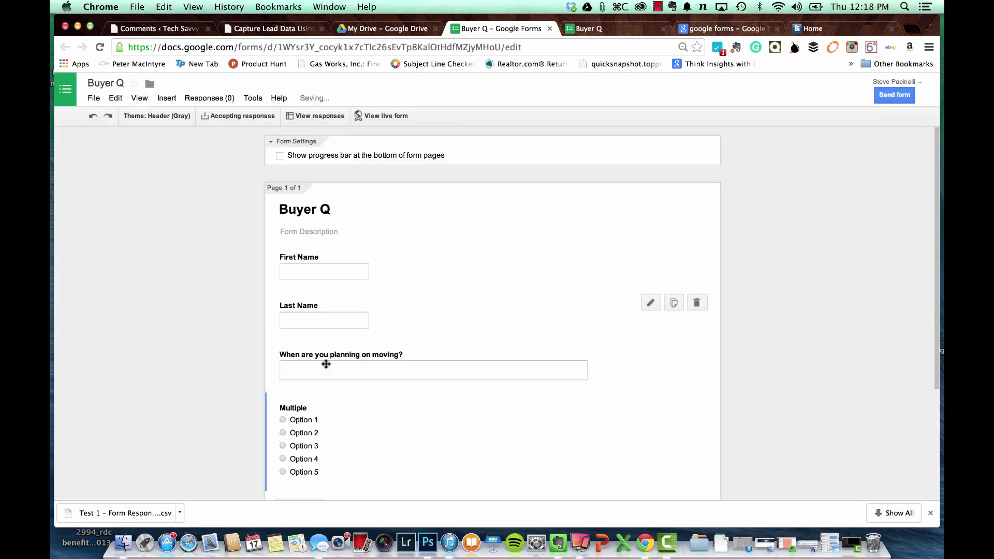
scroll(289, 272, "down", 1)
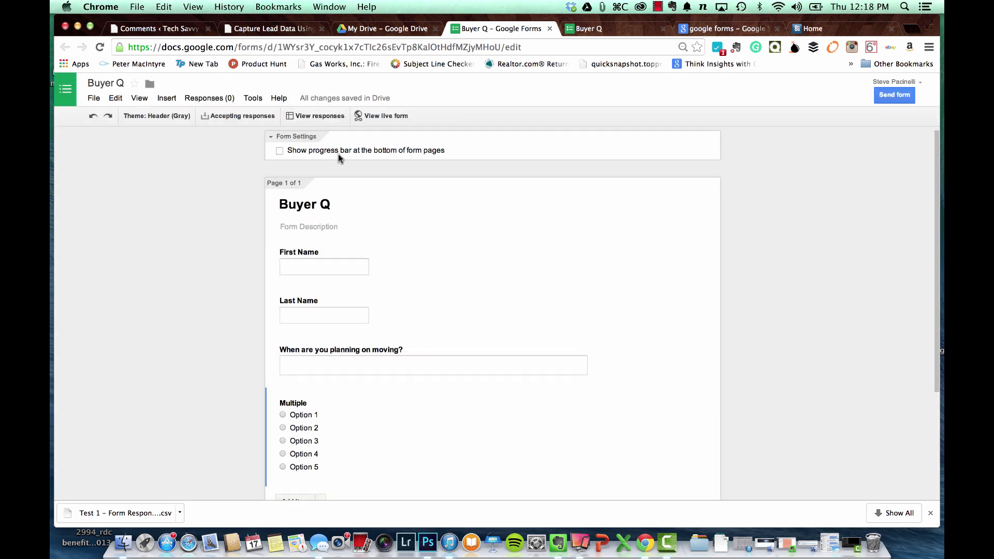
- Preview the live form with the new theme, then close the previews and return to the editor
left_click(378, 117)
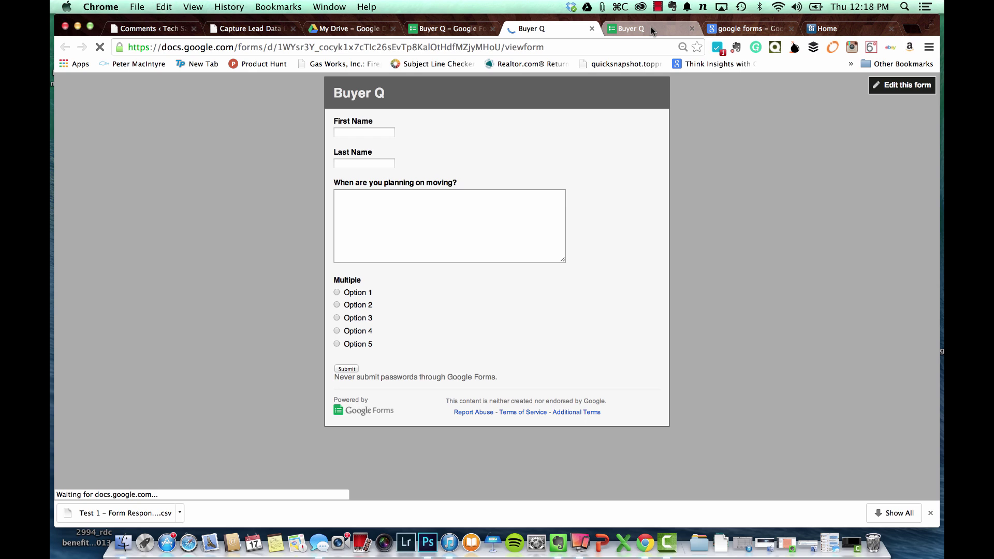
left_click(630, 29)
left_click(533, 34)
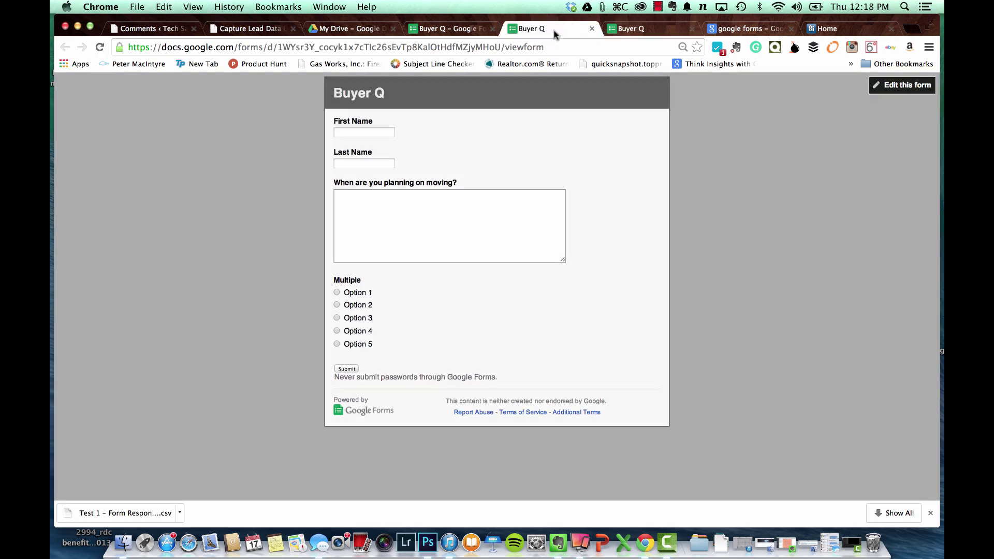
left_click(691, 29)
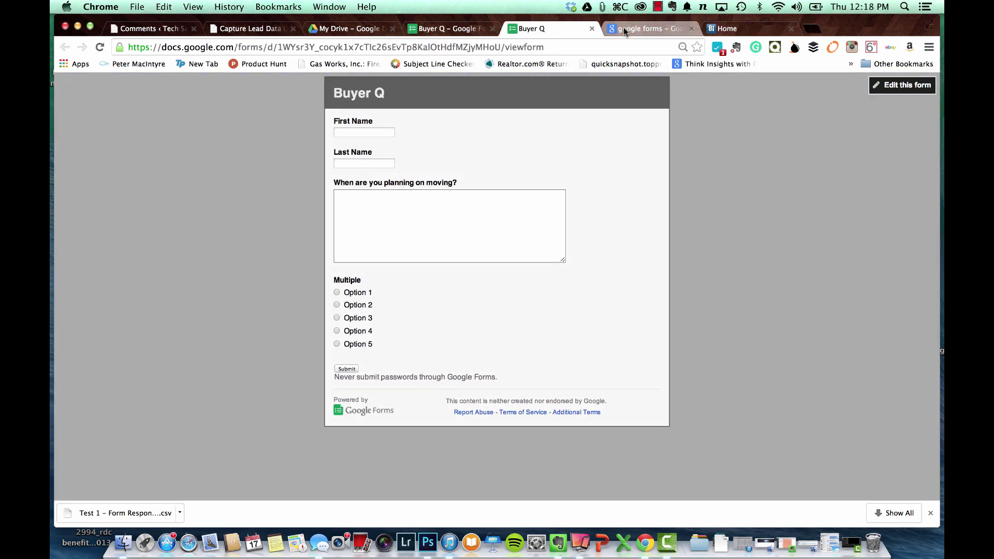
left_click(591, 28)
left_click(436, 29)
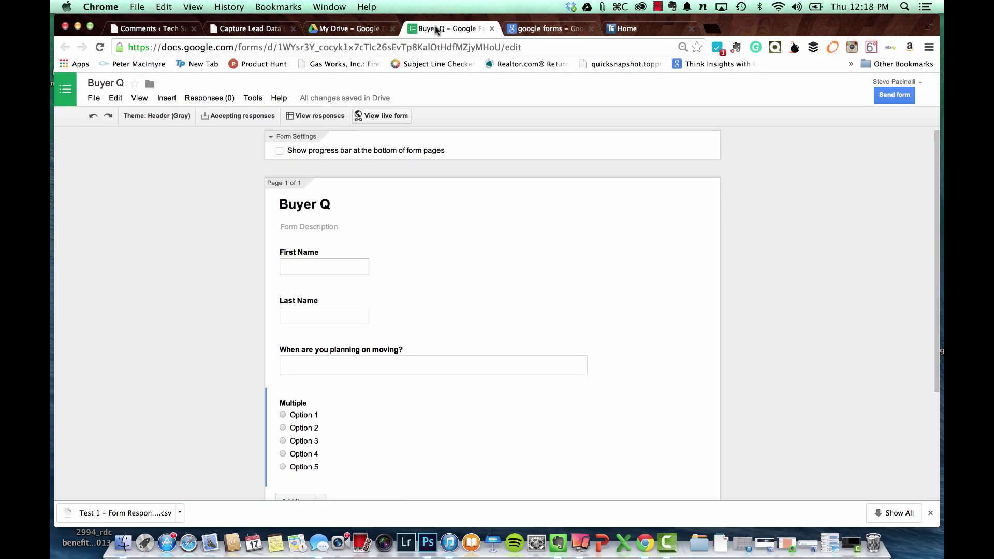
scroll(406, 191, "down", 3)
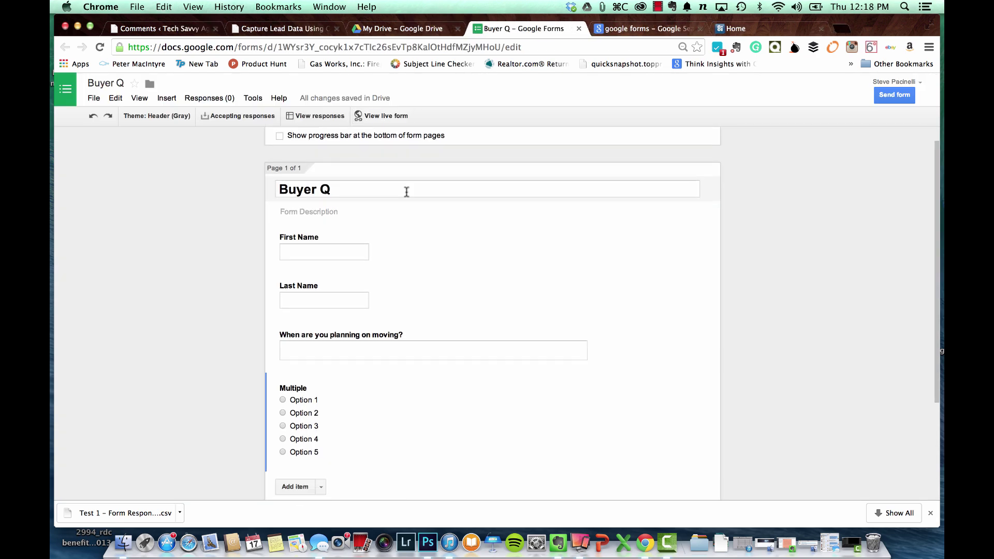
scroll(784, 339, "down", 4)
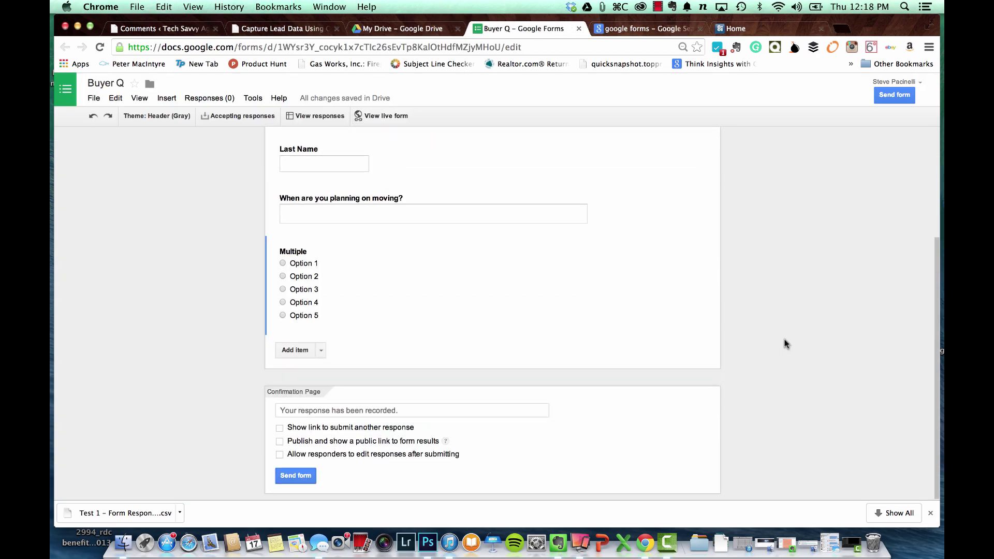
- Open Send form, select the share link, and display the 760 by 500 iframe embed code
left_click(288, 477)
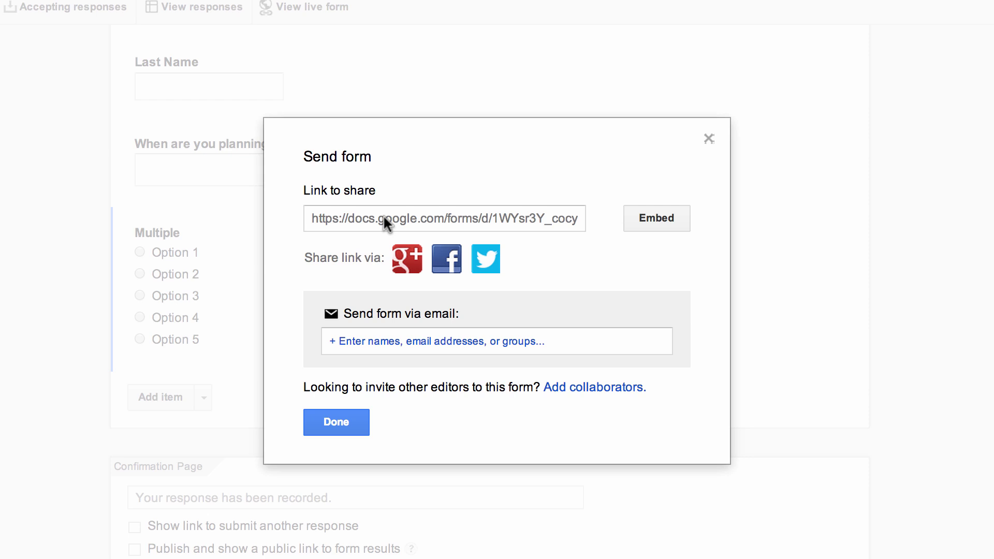
left_click(383, 218)
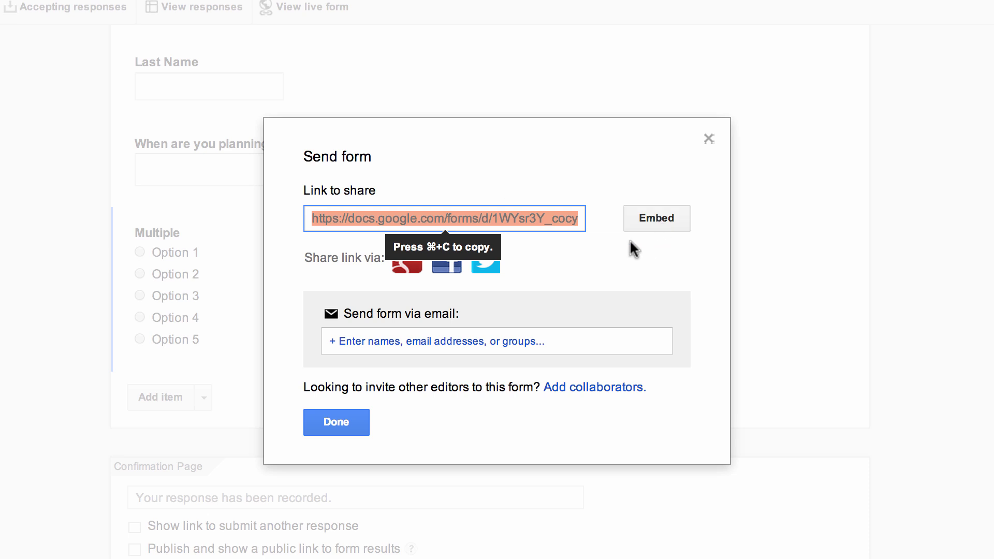
left_click(660, 217)
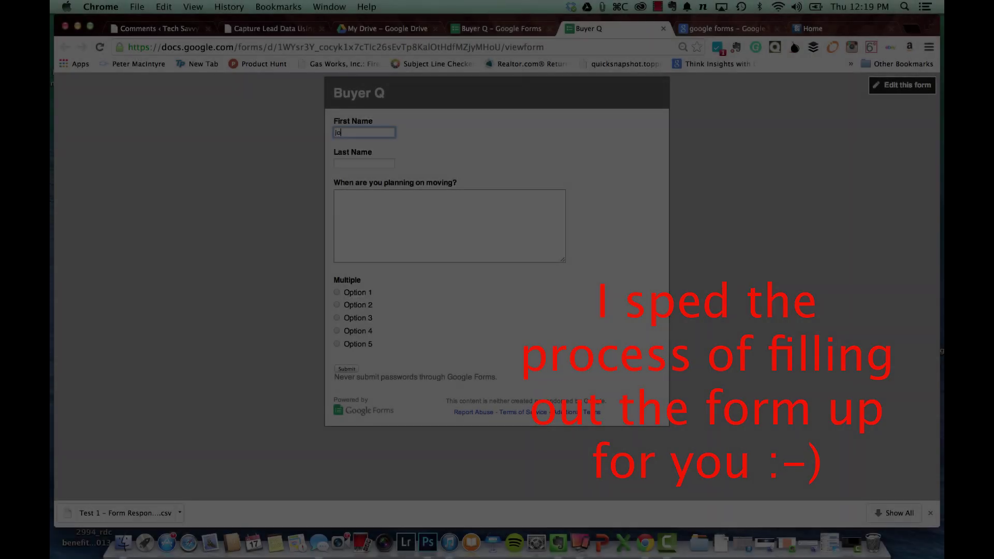
- Submit a response with a sample first and last name and a six-month moving note
type("Joe")
key("Tab")
type("Smith")
key("Tab")
type("We want to wai")
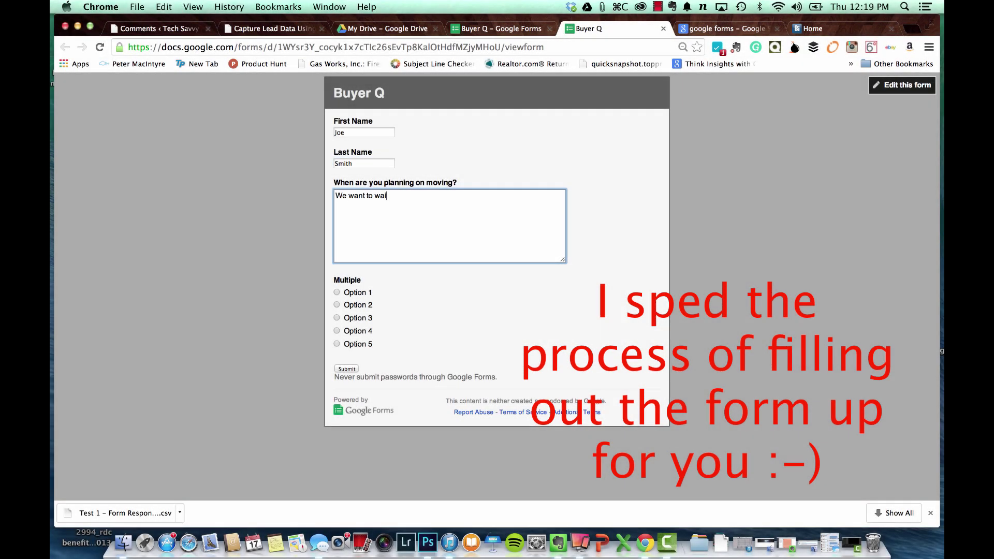
type("t until our daughter graduates college")
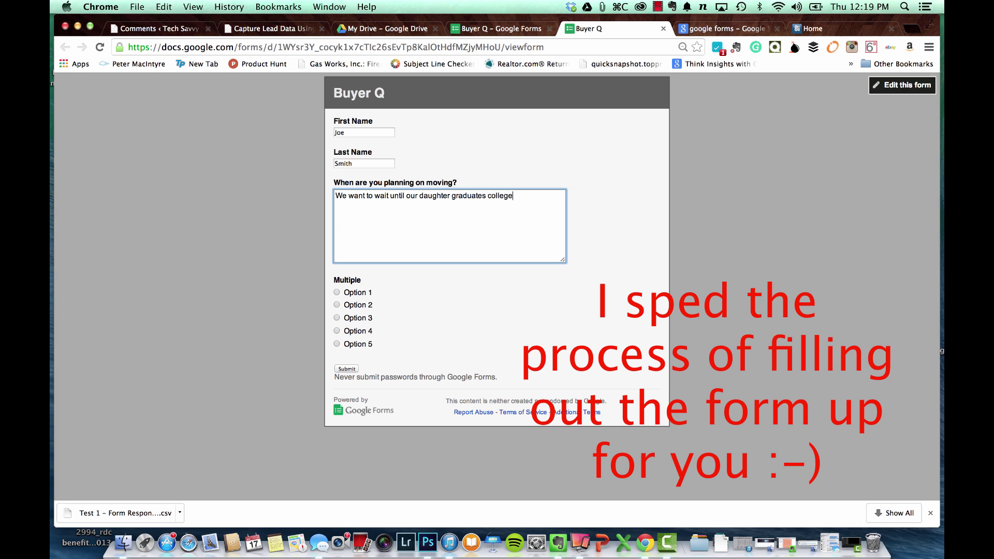
type(" in a n 6 months")
left_click(346, 368)
- Reopen the live form and enter a second respondent's first and last name
left_click(501, 28)
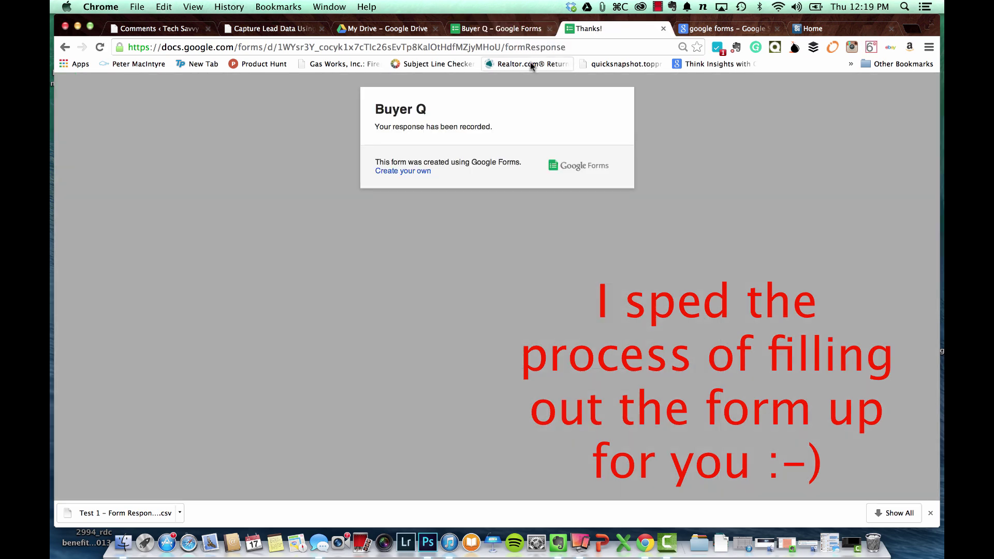
left_click(412, 73)
left_click(364, 132)
type("Joe")
key("Tab")
type("Jones")
left_click(380, 219)
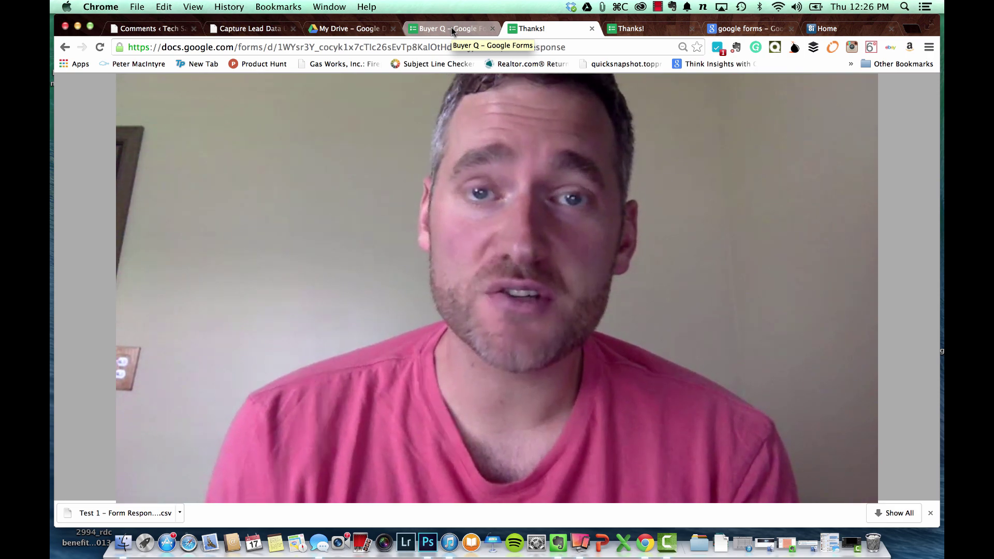
- Refresh the My Drive file list so the Buyer Q (Responses) spreadsheet appears
left_click(362, 28)
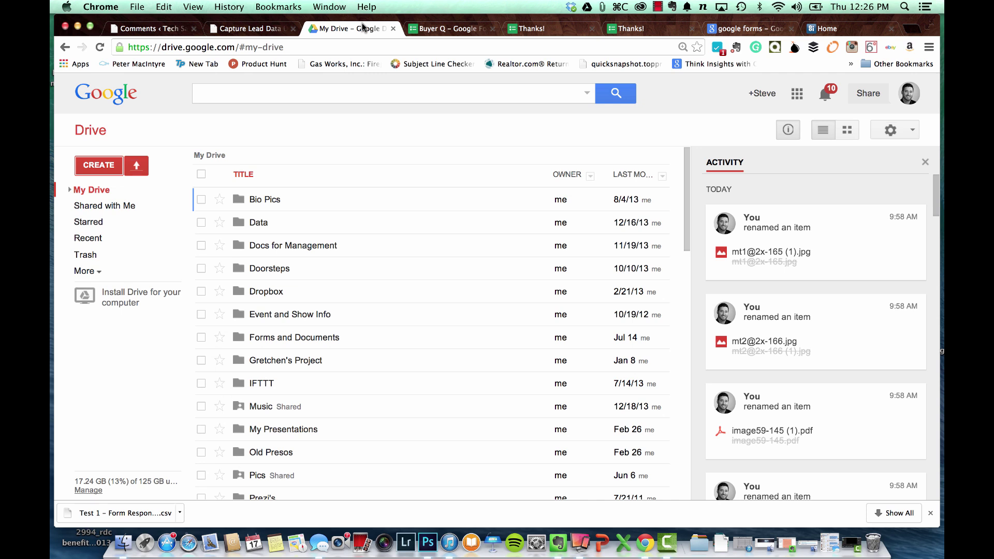
left_click(99, 47)
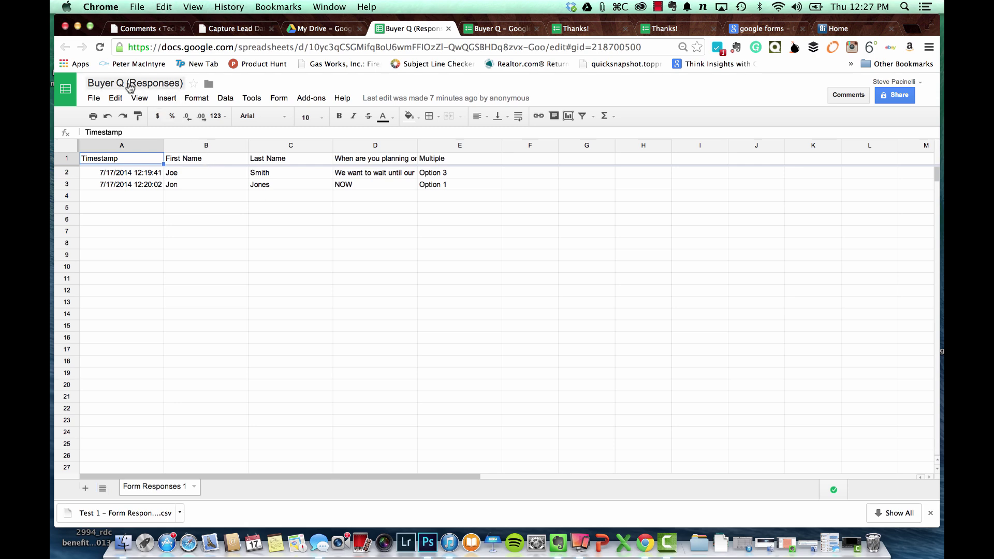
- Download the Buyer Q (Responses) sheet as a comma-separated values (.csv) file
left_click(93, 98)
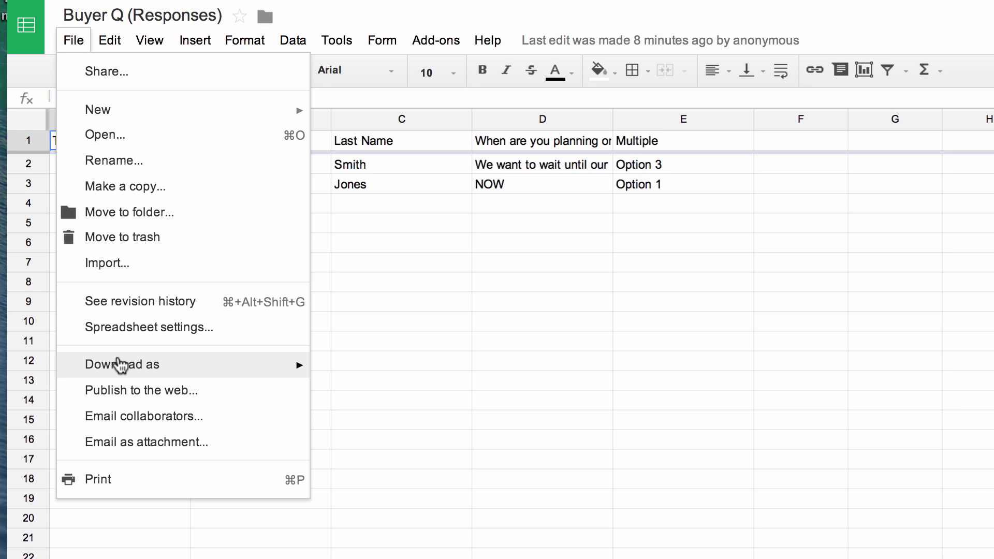
mouse_move(120, 365)
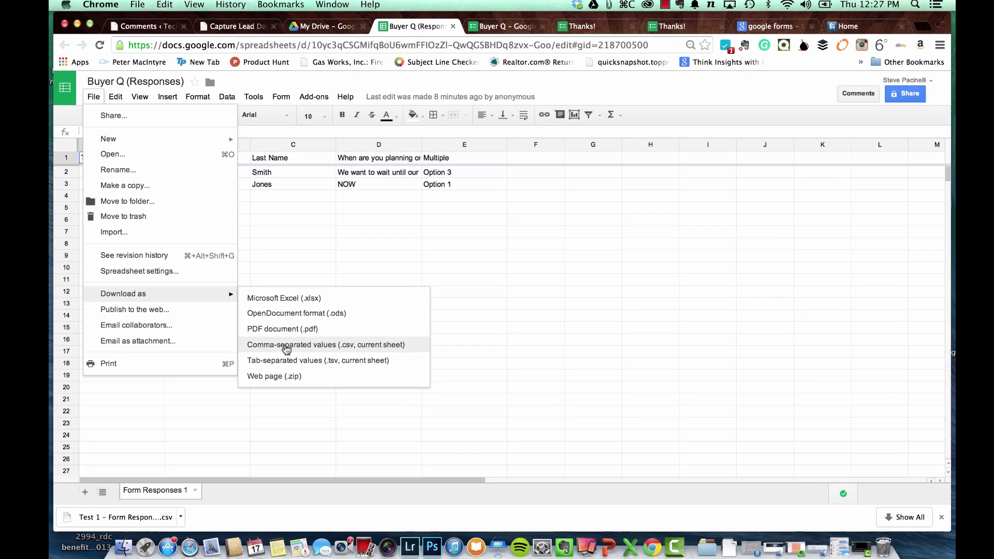
left_click(389, 449)
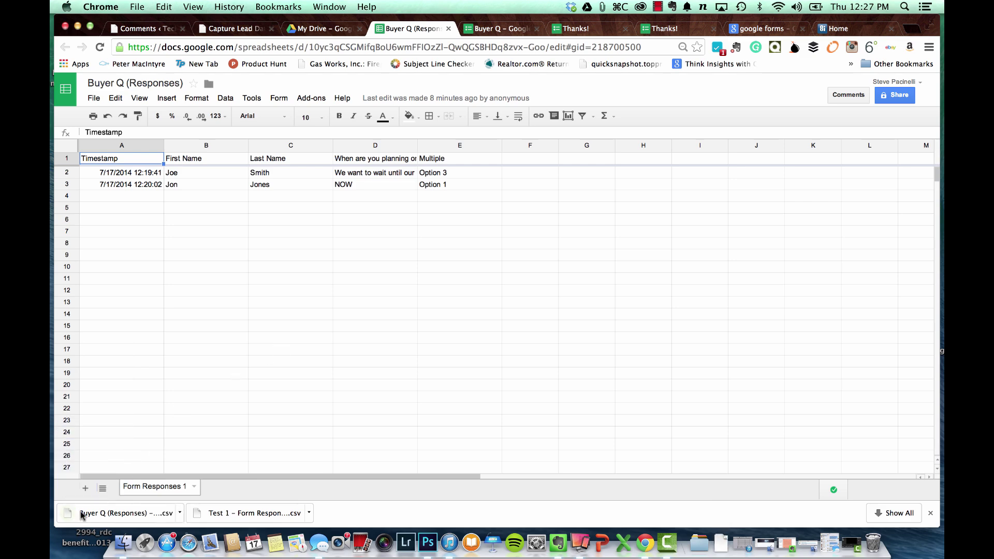
- Drag the downloaded CSV from the download bar onto the desktop
left_click_drag(85, 24, 165, 24)
left_click_drag(174, 515, 122, 358)
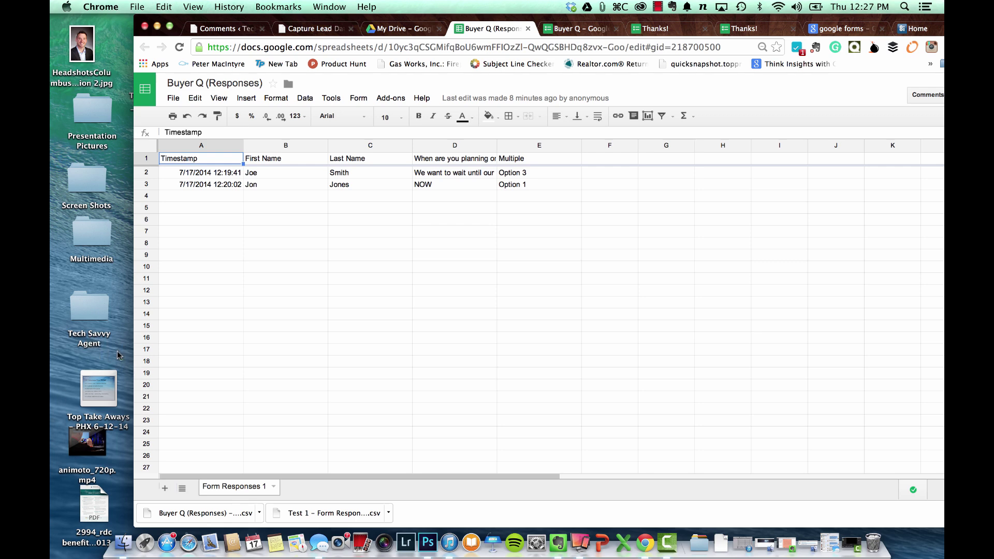
double_click(429, 16)
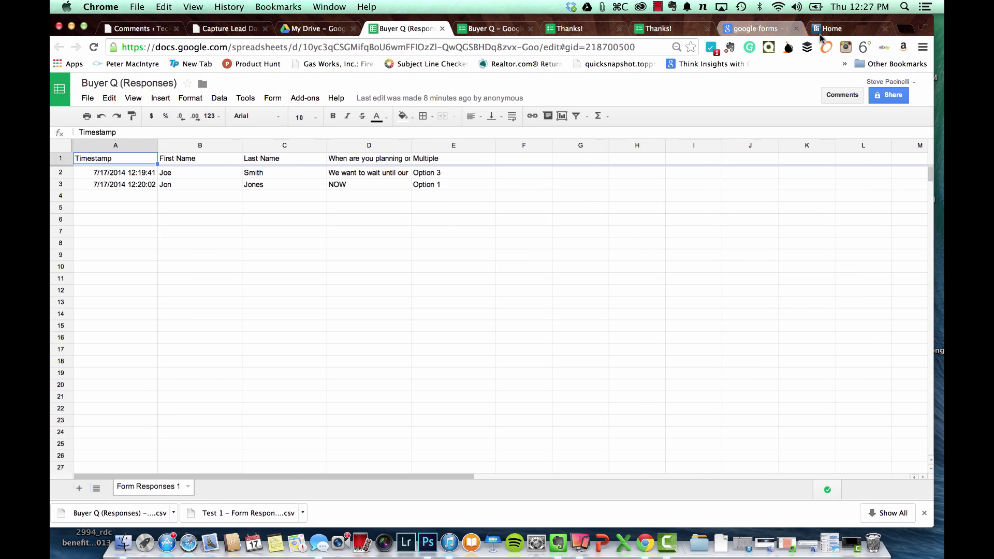
- In Top Producer's Import Contacts, choose and load the Buyer Q responses CSV
left_click(820, 33)
mouse_move(291, 114)
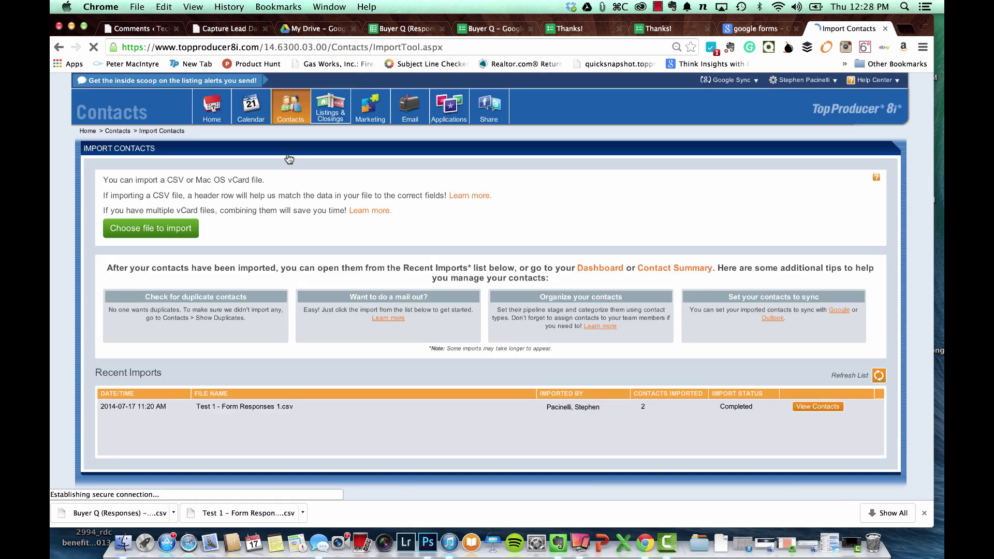
left_click(142, 229)
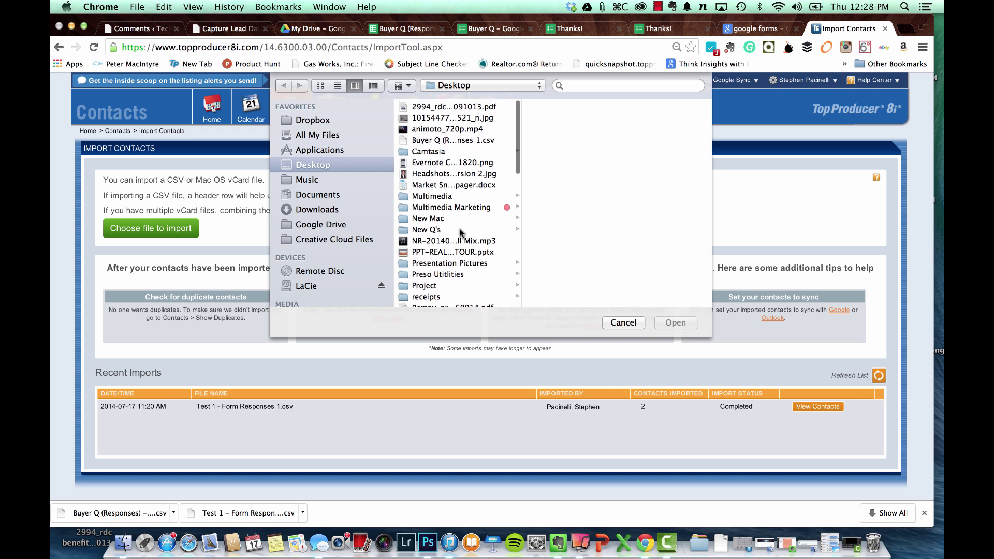
scroll(459, 231, "down", 15)
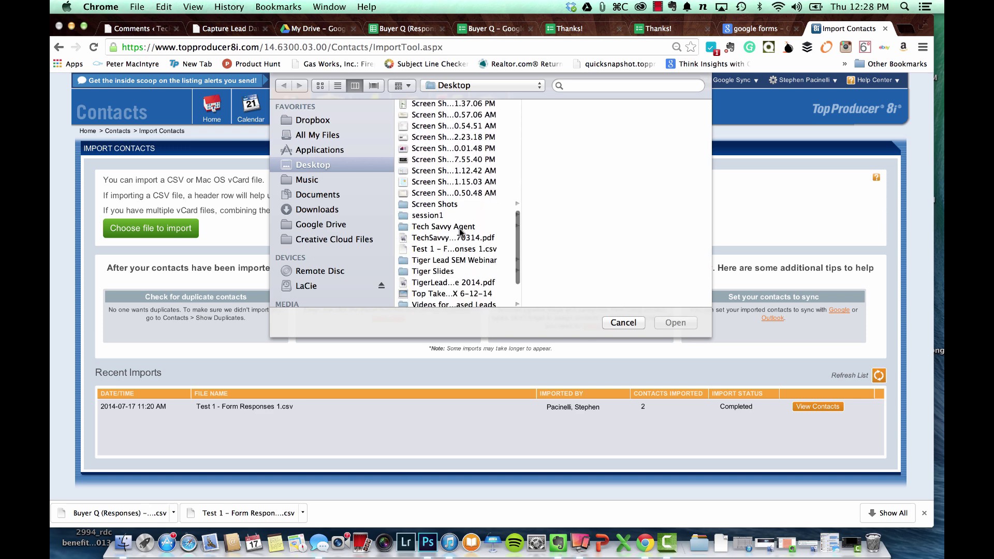
scroll(459, 232, "up", 15)
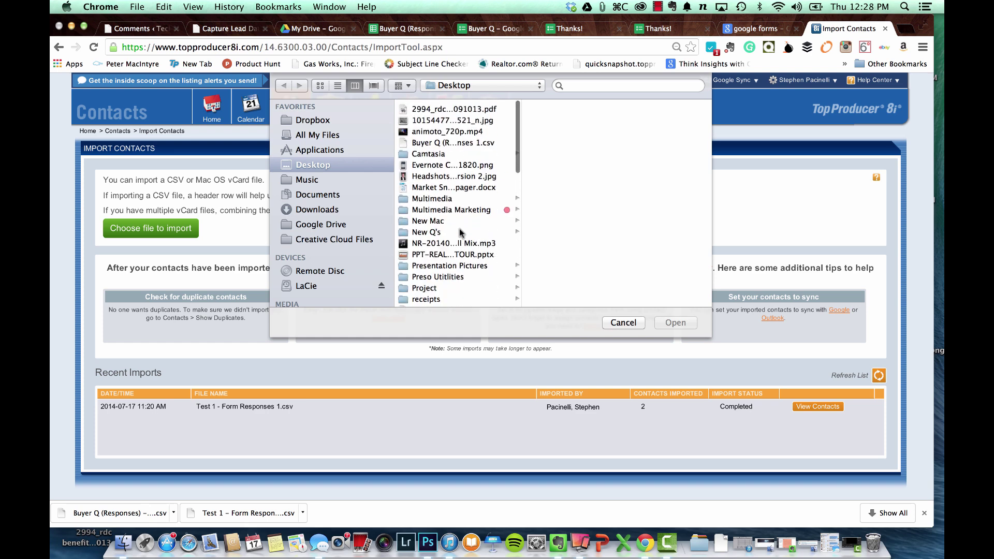
left_click(433, 140)
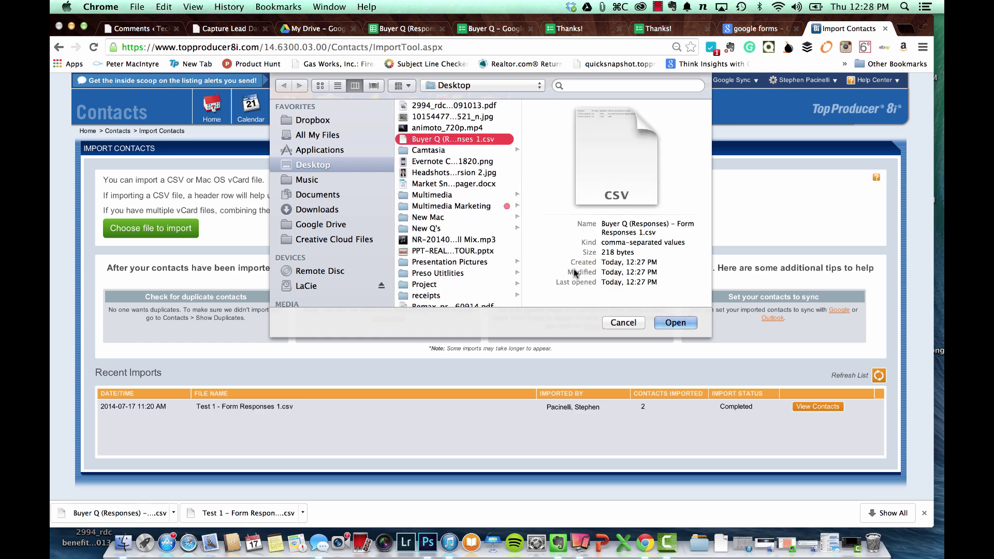
left_click(665, 320)
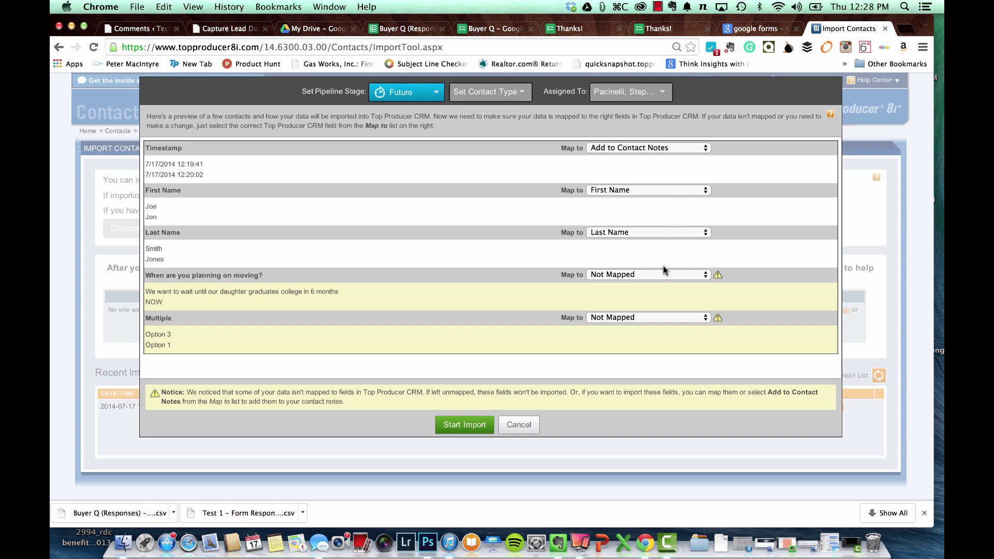
- Map the 'When are you planning on moving?' and 'Multiple' columns to Add to Contact Notes
left_click(704, 276)
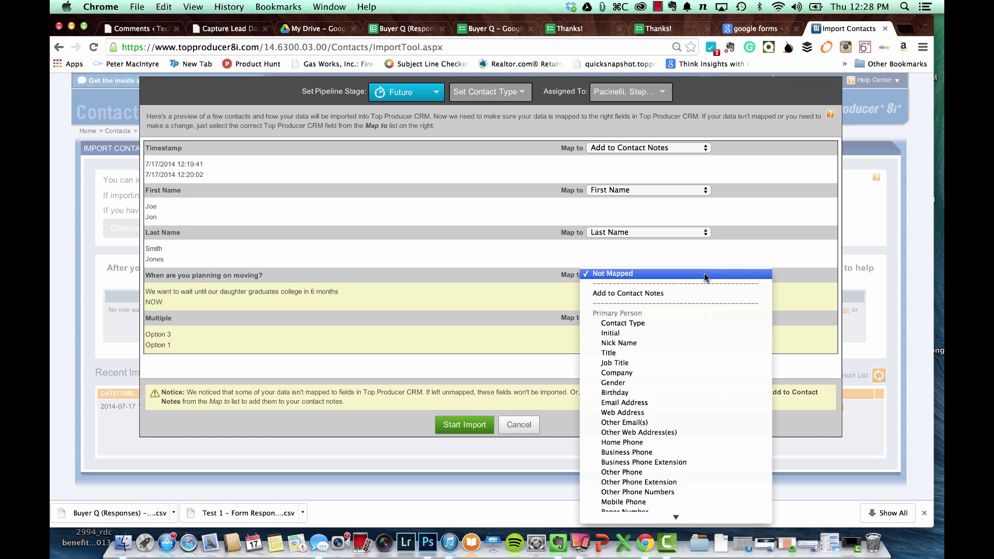
left_click(665, 295)
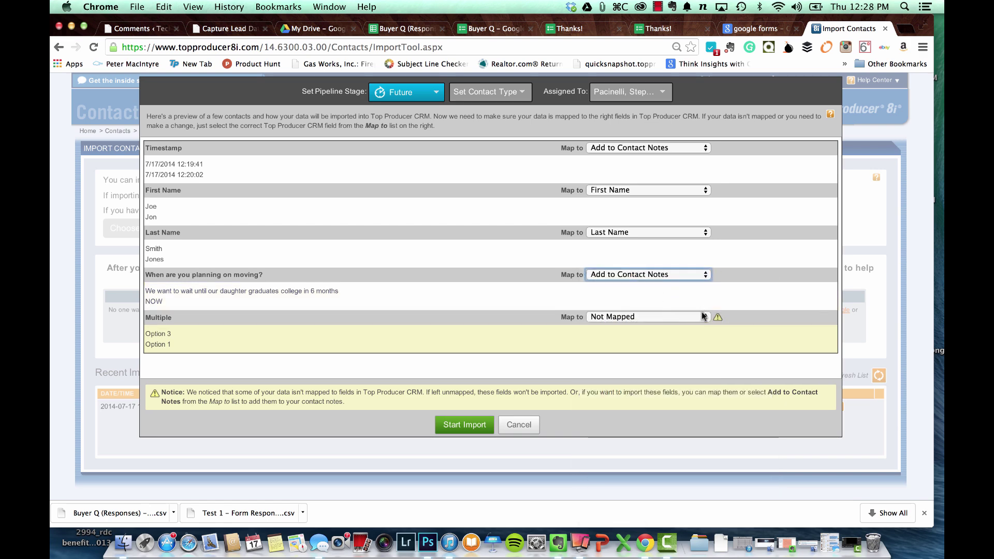
left_click(704, 314)
scroll(657, 435, "down", 5)
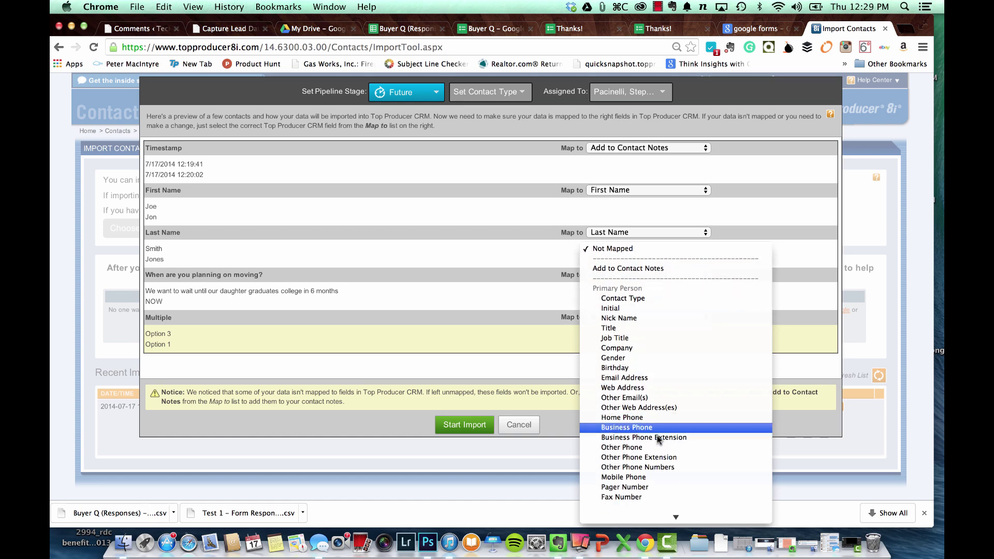
scroll(657, 436, "down", 8)
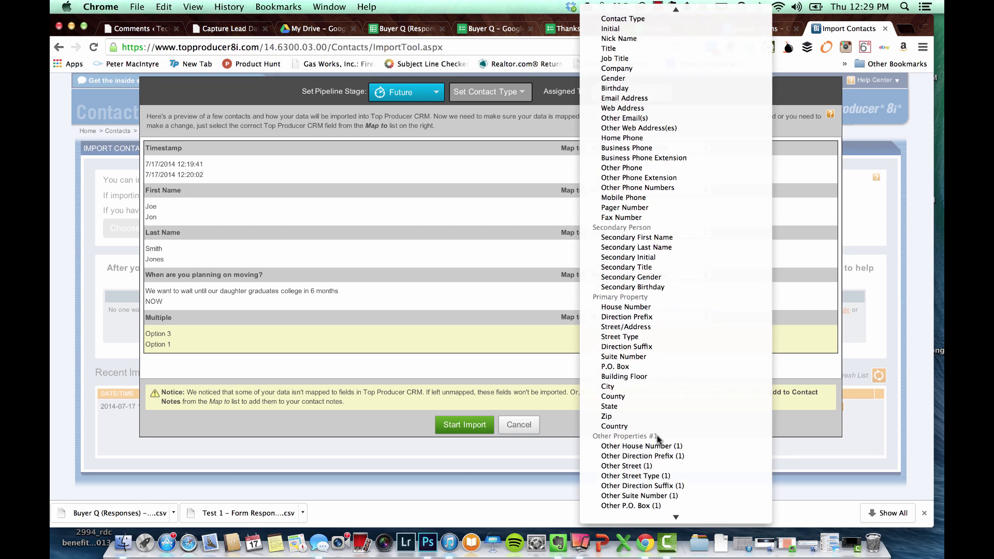
scroll(657, 436, "up", 2)
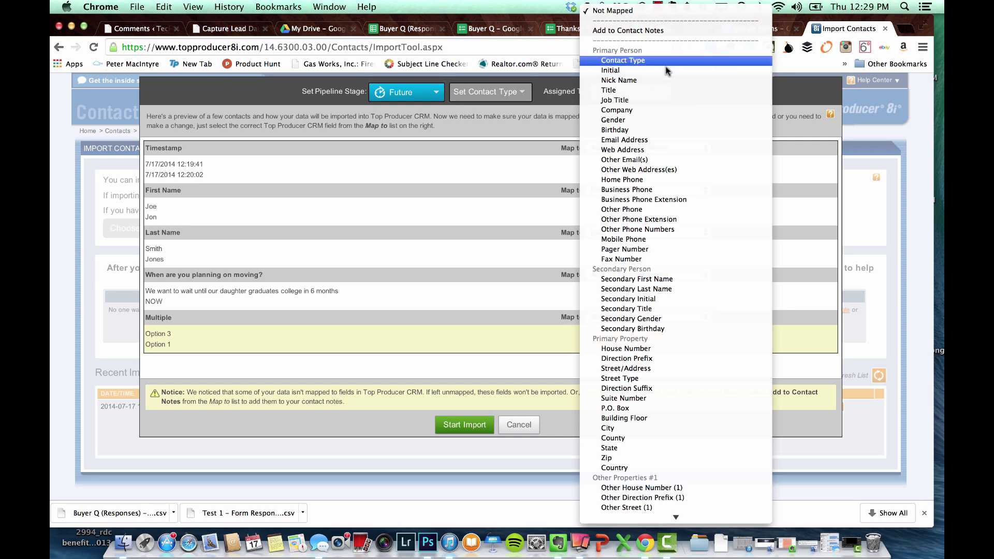
left_click(639, 31)
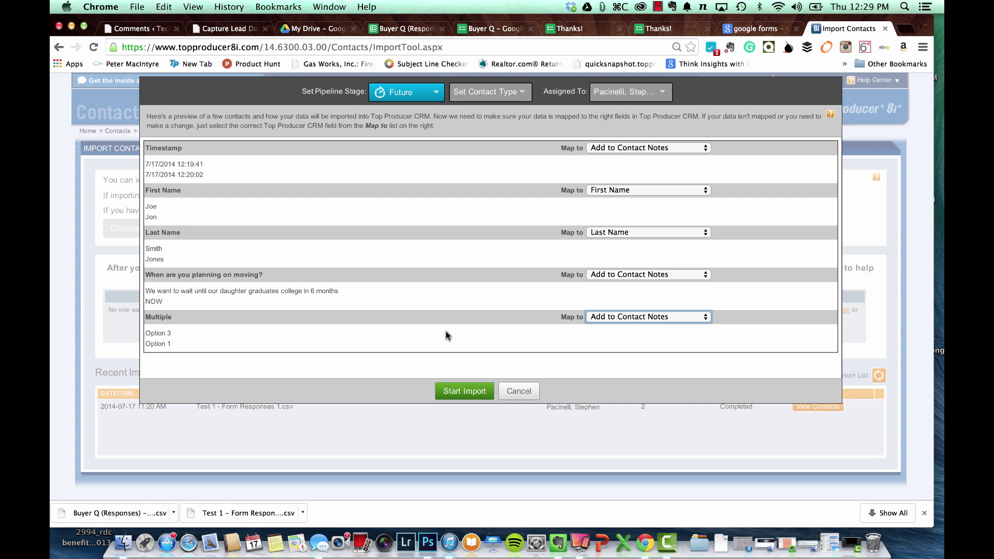
- Change the pipeline stage from Future to Engage and start the import
left_click(432, 97)
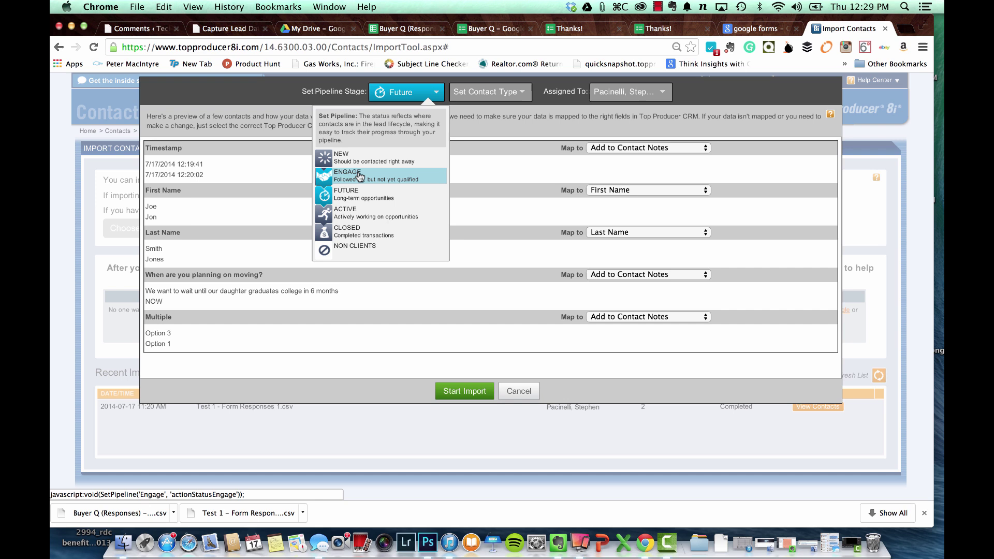
left_click(359, 177)
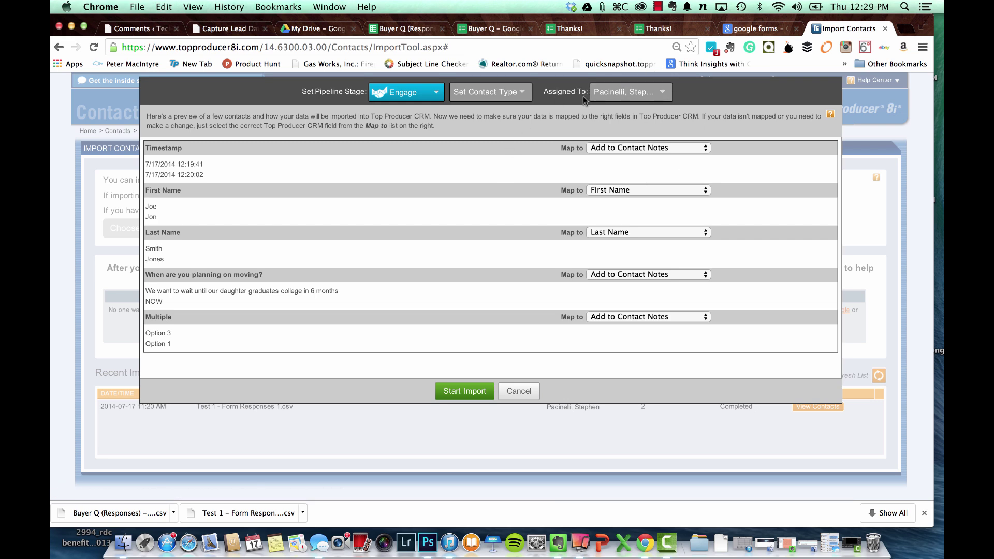
left_click(454, 394)
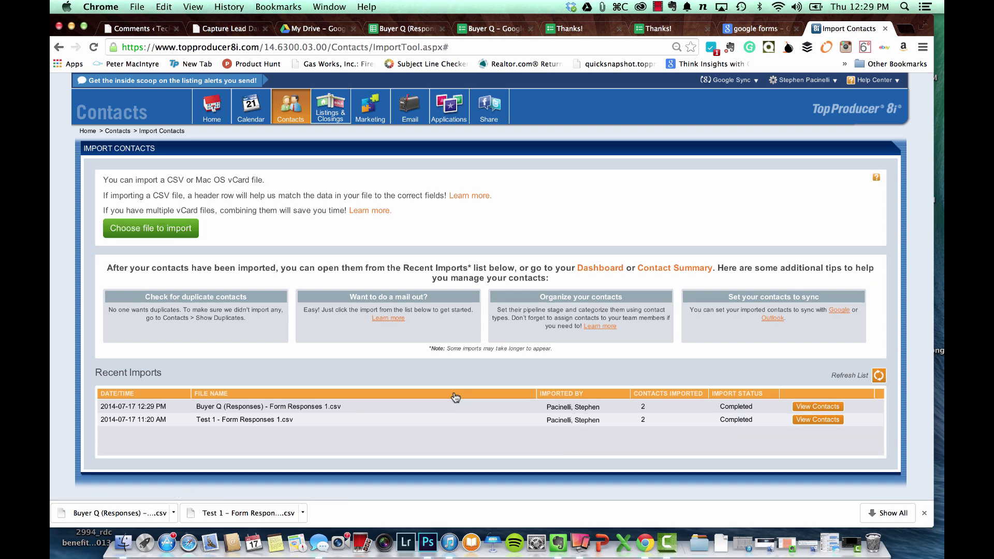
- List the 2 contacts imported from the Buyer Q CSV
scroll(455, 397, "down", 1)
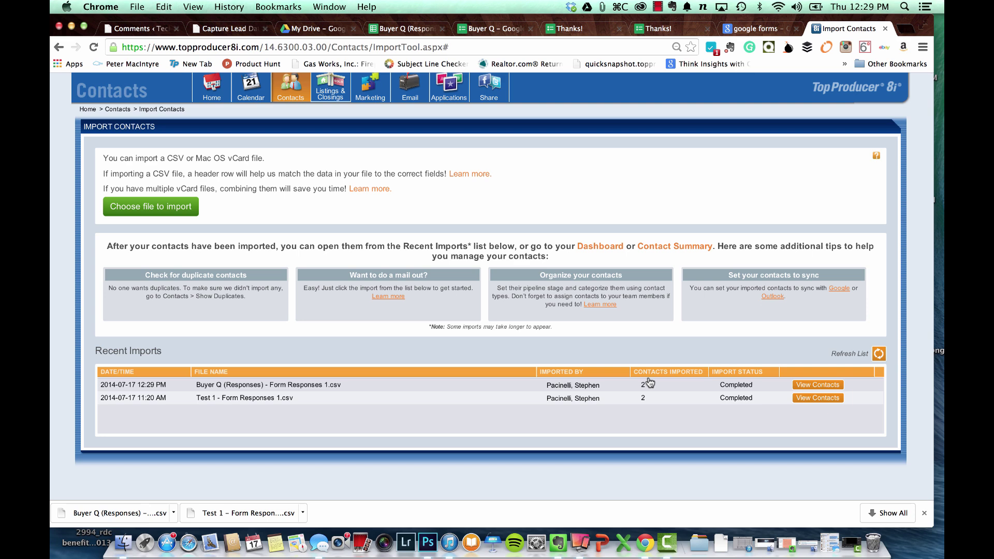
left_click(800, 383)
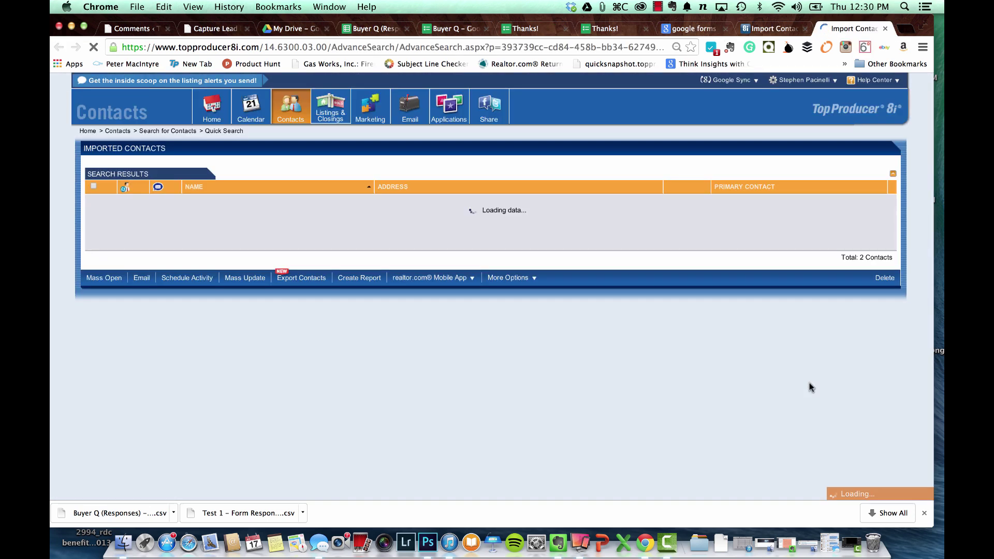